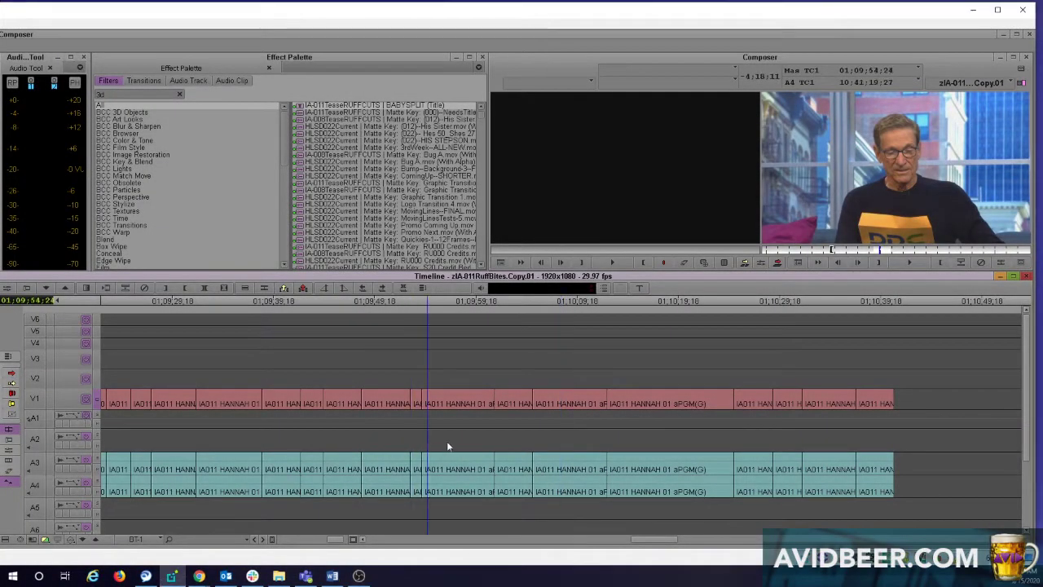
- Apply the 3D Warp effect from the Blend category to the V1 photo clip and open its parameters
left_click(123, 240)
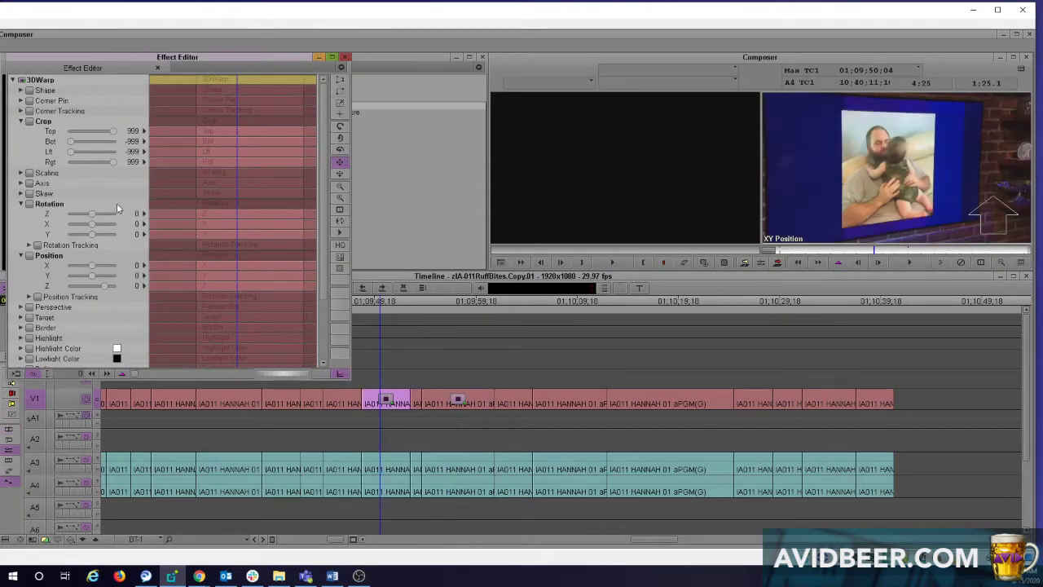
scroll(314, 328, "down", 3)
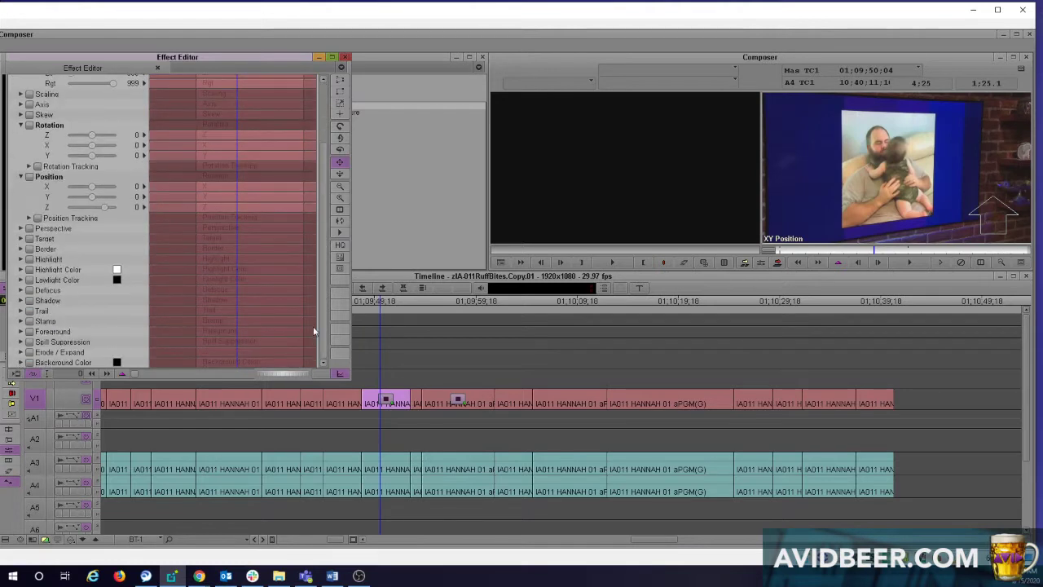
scroll(314, 331, "up", 3)
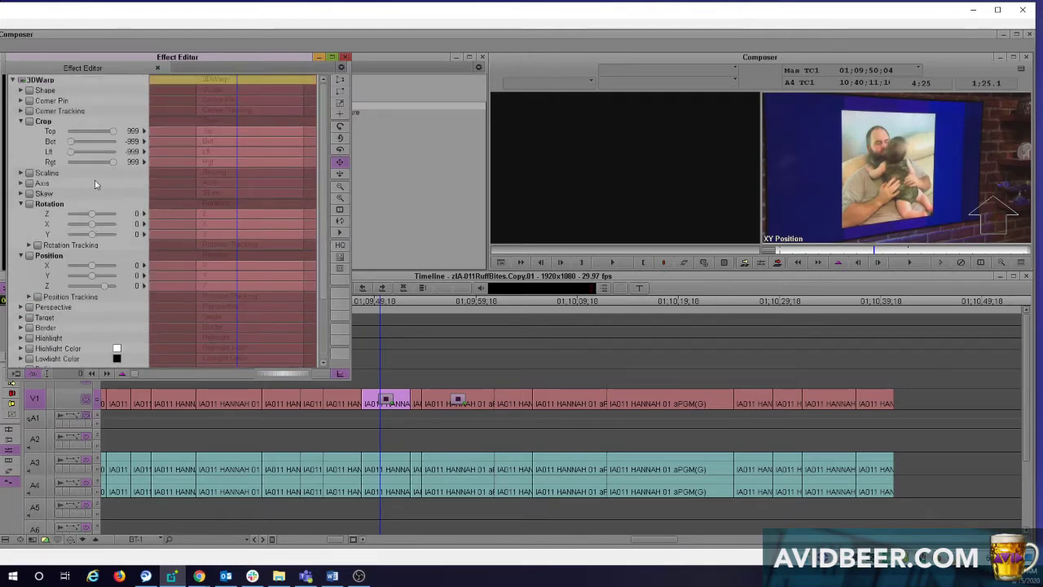
- Crop the photo to top 702, bottom -648, left -621 and right 378, and try enlarging it to position Z 114
mouse_move(71, 152)
left_mouse_down()
mouse_move(98, 166)
mouse_move(108, 133)
mouse_move(79, 144)
left_mouse_up()
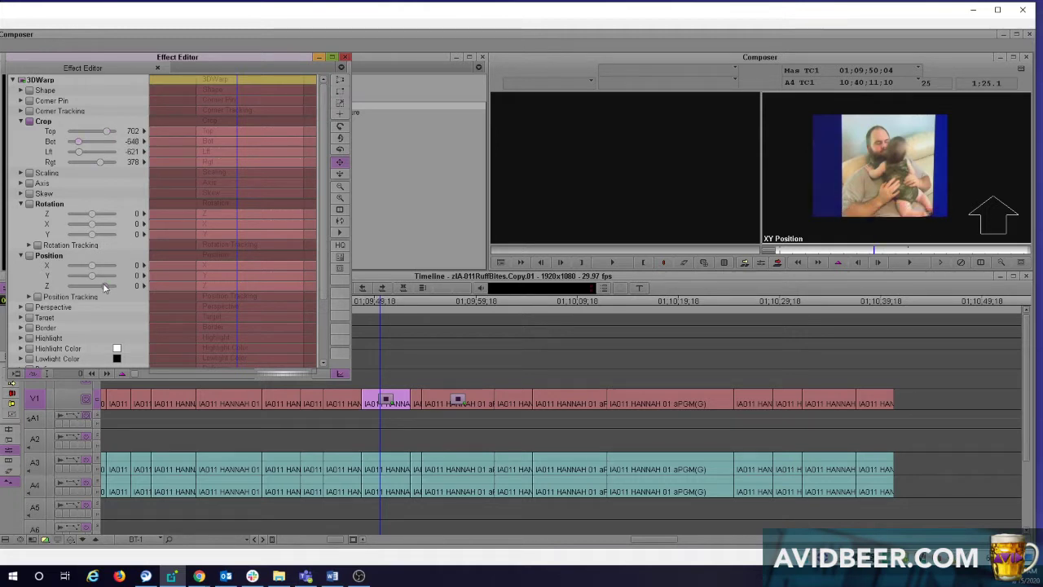
left_click_drag(102, 285, 106, 285)
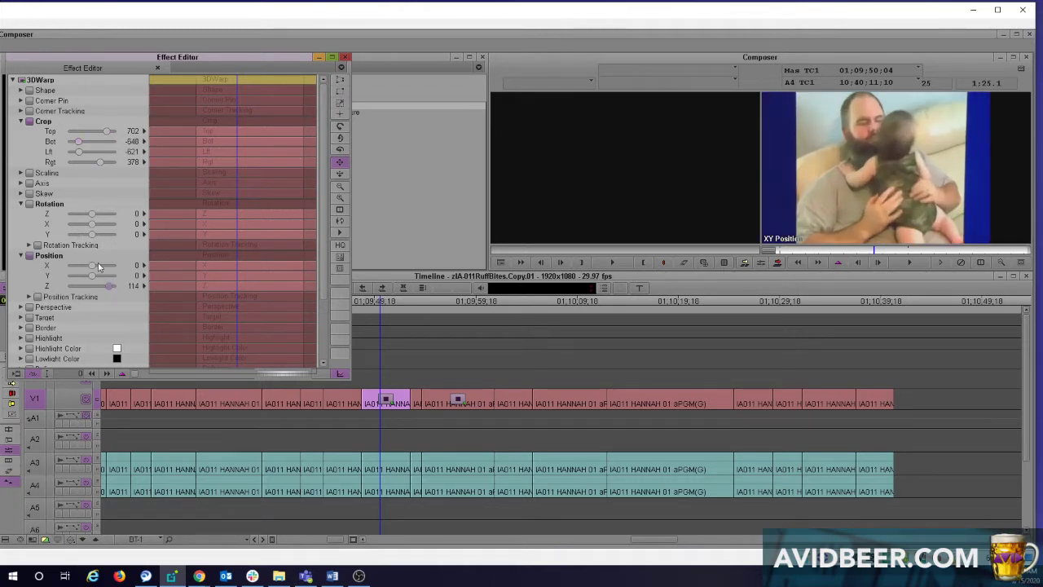
- Step into the photo clip's effect on V1 and apply a second 3D Warp to the nested clip
left_click(387, 403)
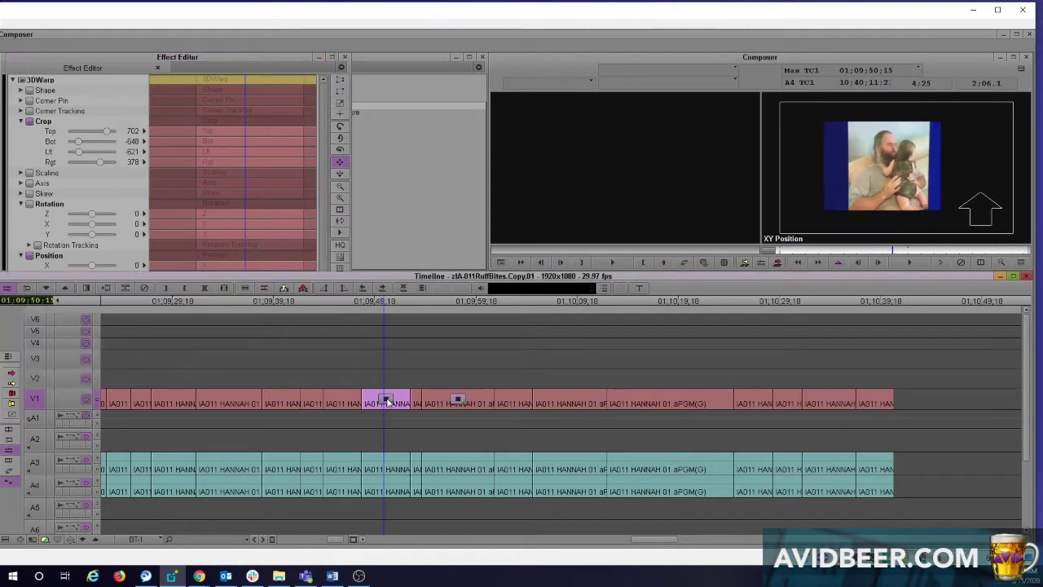
left_click(389, 403, "ctrl")
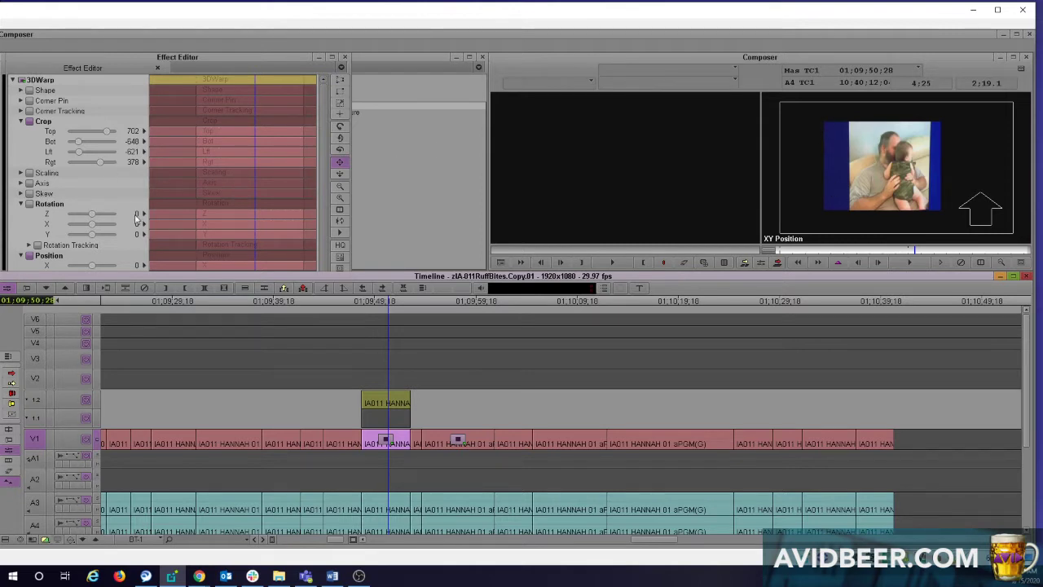
left_click(393, 61)
left_click_drag(306, 109, 389, 399)
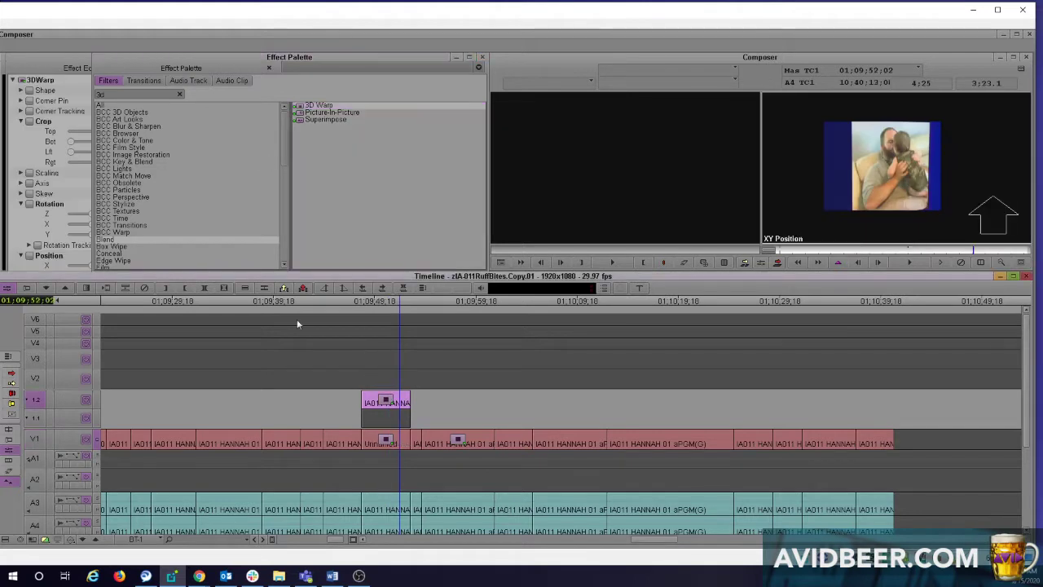
- Enlarge the nested photo to about Z 131 with XZ positioning, and shift it in XY to frame the faces inside the crop
left_click(762, 264)
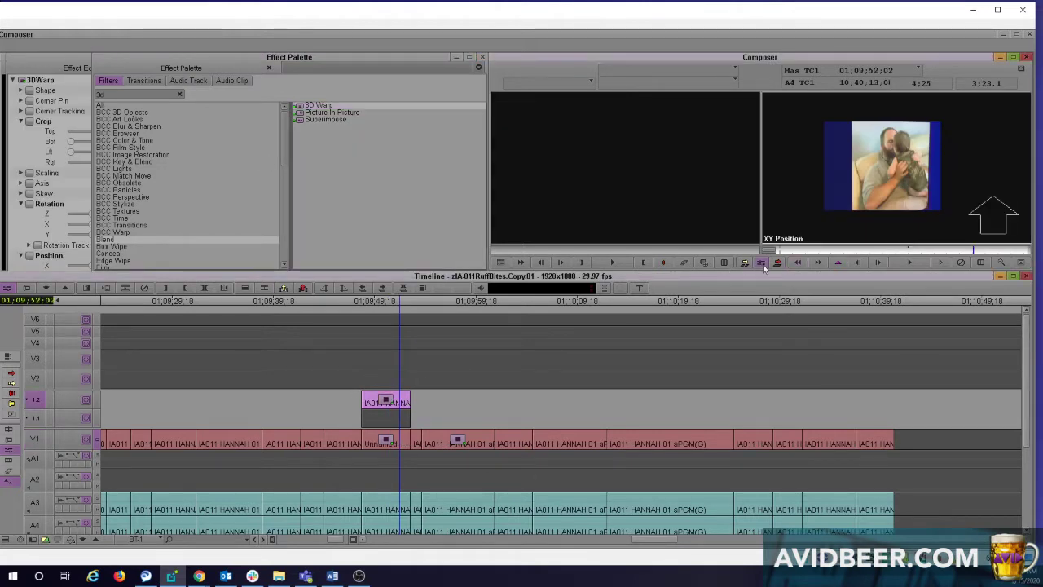
left_click(70, 65)
left_click(340, 162)
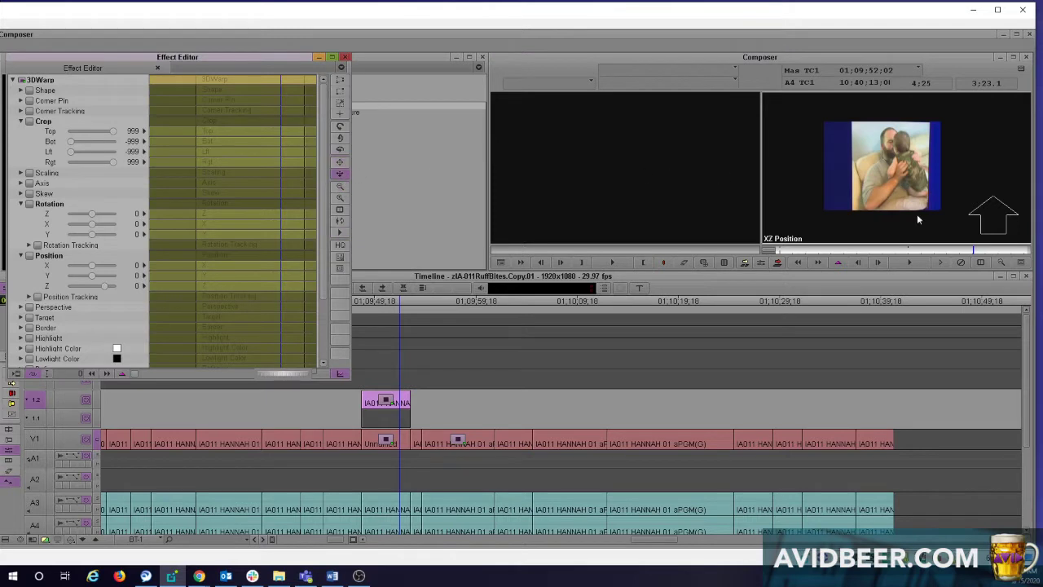
left_click_drag(994, 229, 1011, 186)
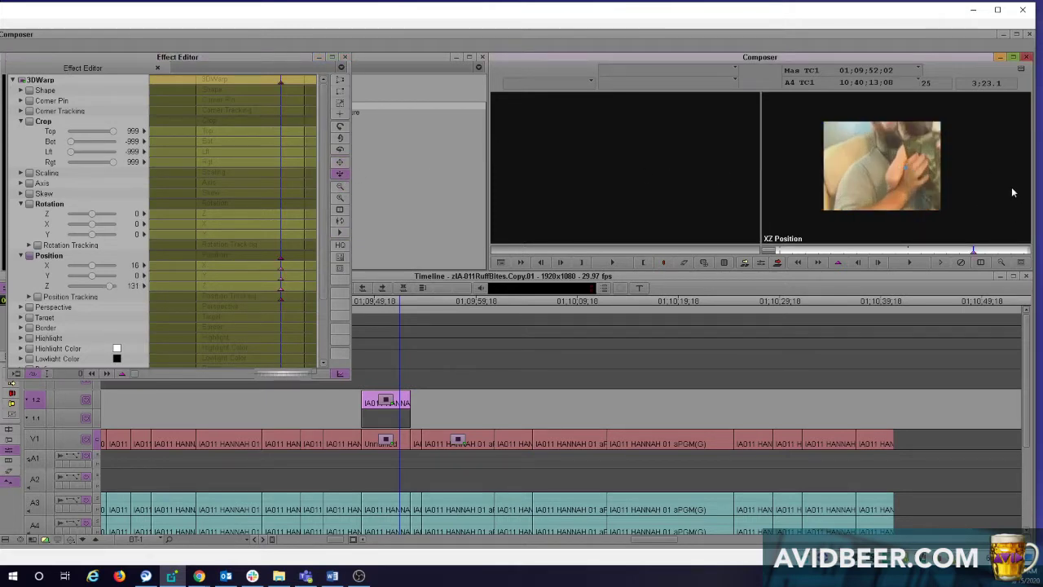
left_click(340, 162)
left_click_drag(877, 175, 904, 174)
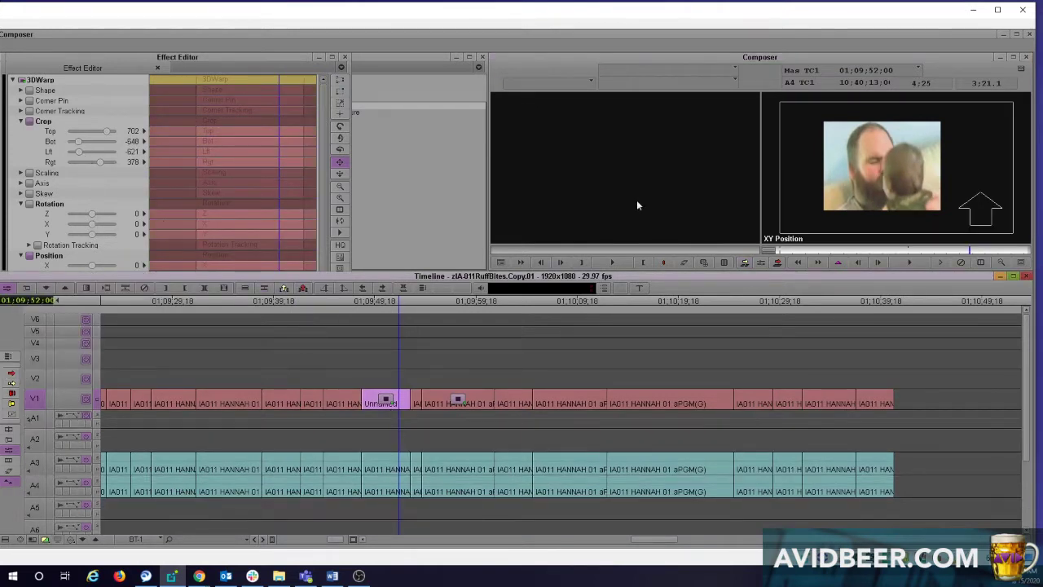
- Reposition and enlarge the cropped picture with the outer 3D Warp to about X 81, Y -10 and Z 73
left_click_drag(873, 179, 947, 152)
left_click(338, 175)
left_click(340, 162)
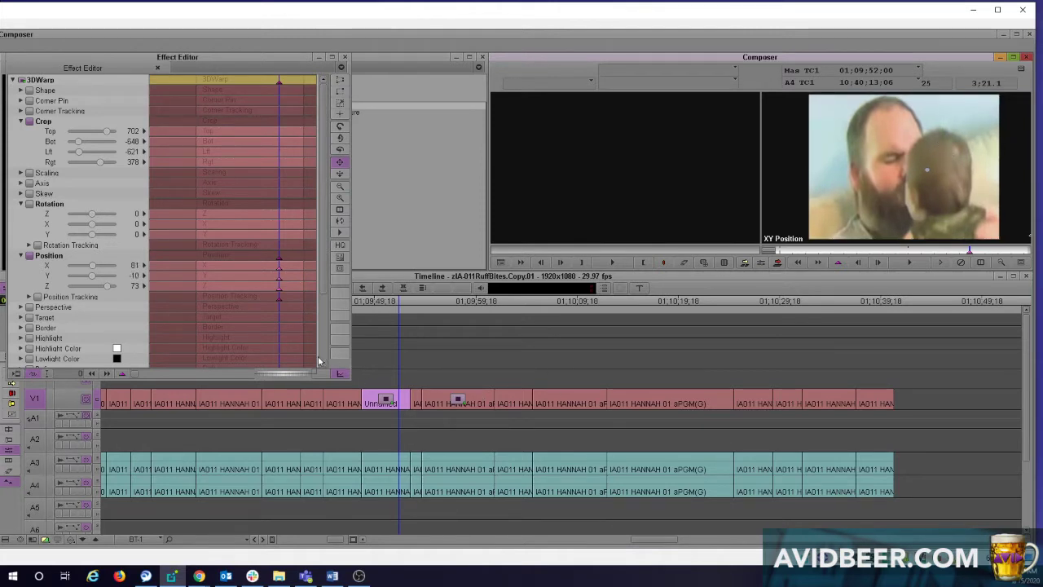
- Examine the cropped picture in the monitor at various magnifications between 50% and 2X using Enlarge and Reduce
left_click(339, 198)
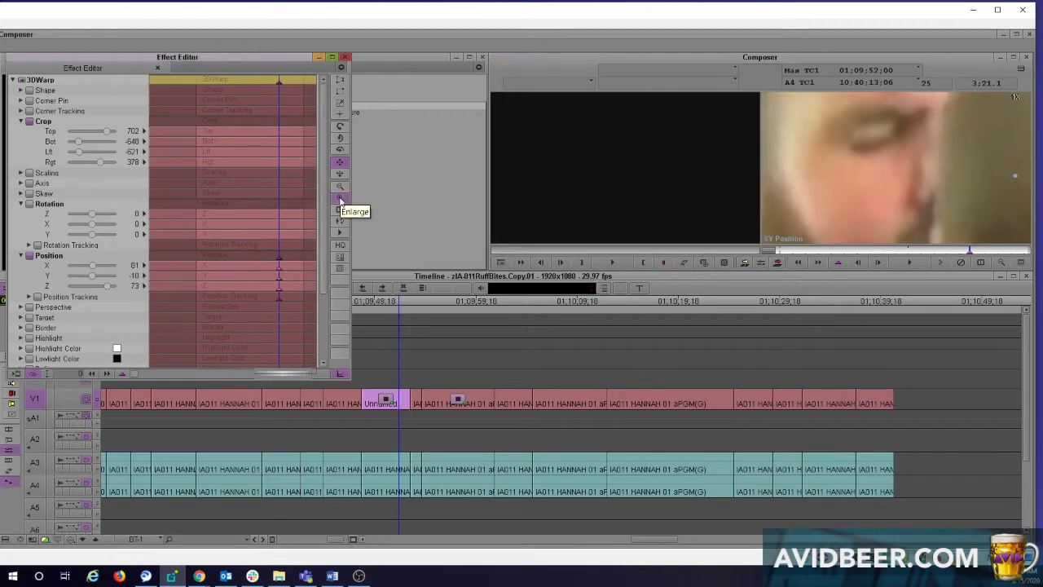
left_click(341, 201)
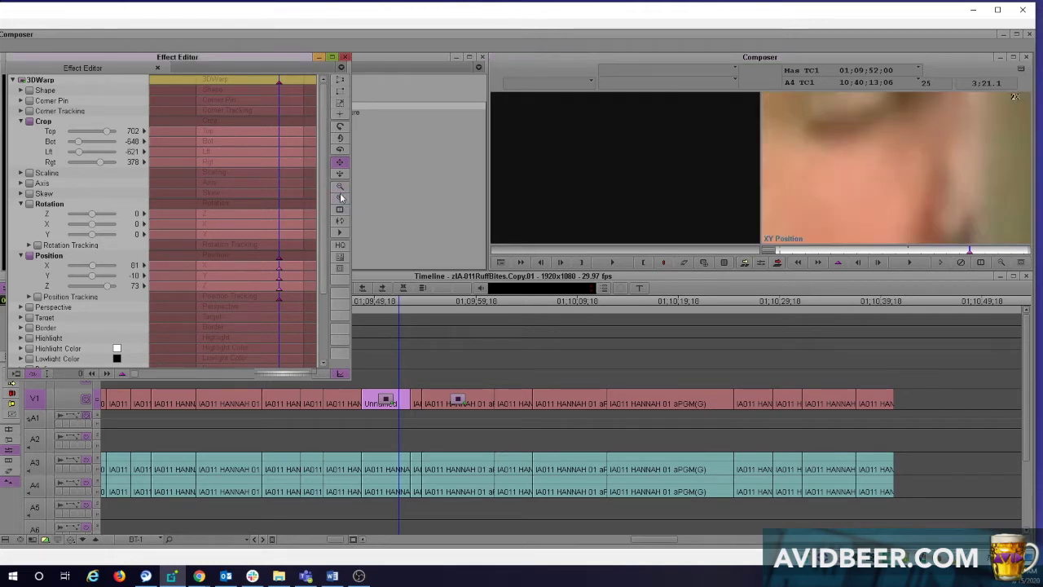
left_click(912, 172)
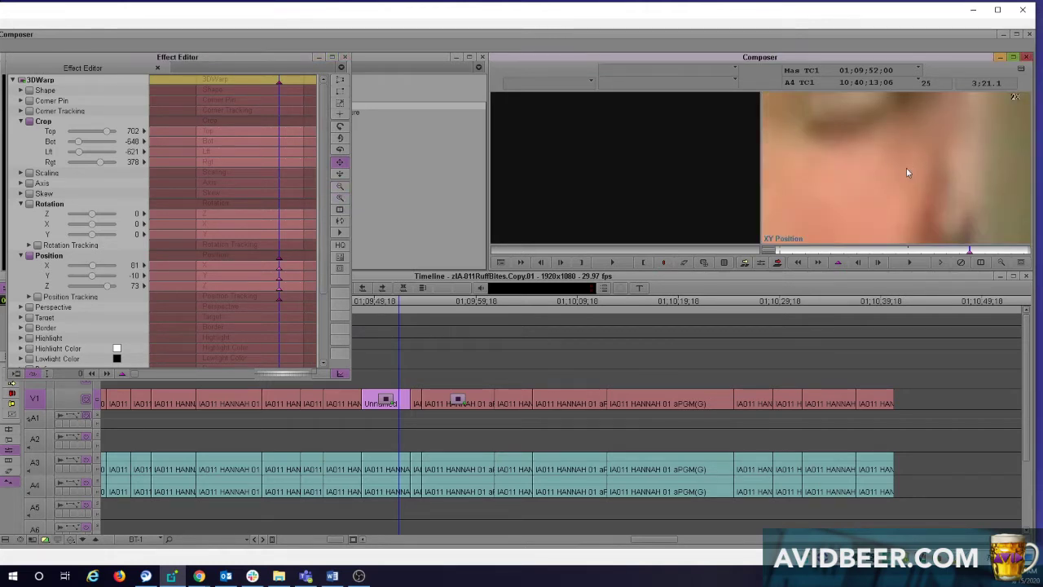
left_click(341, 187)
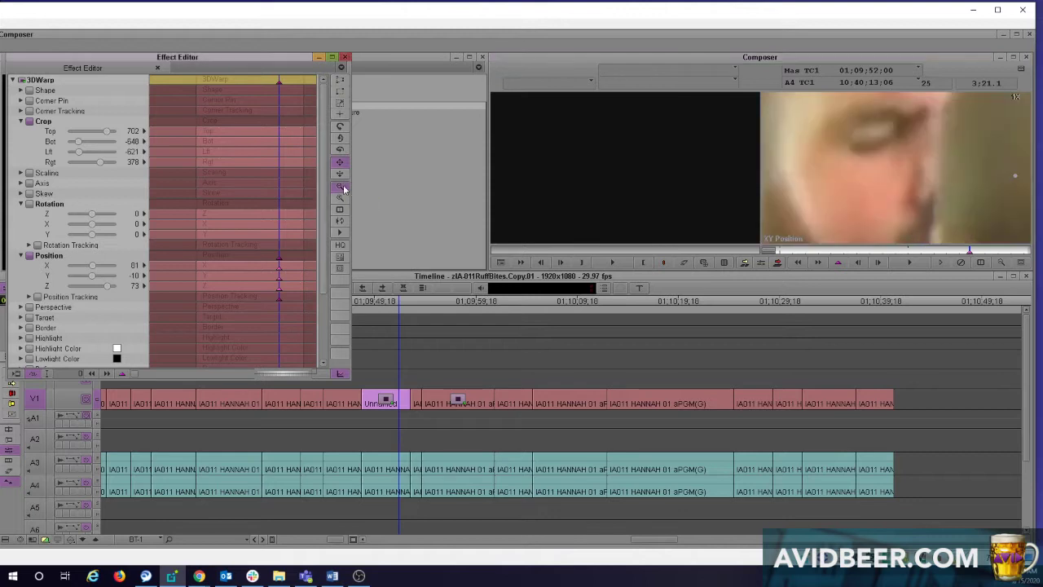
left_click(341, 187)
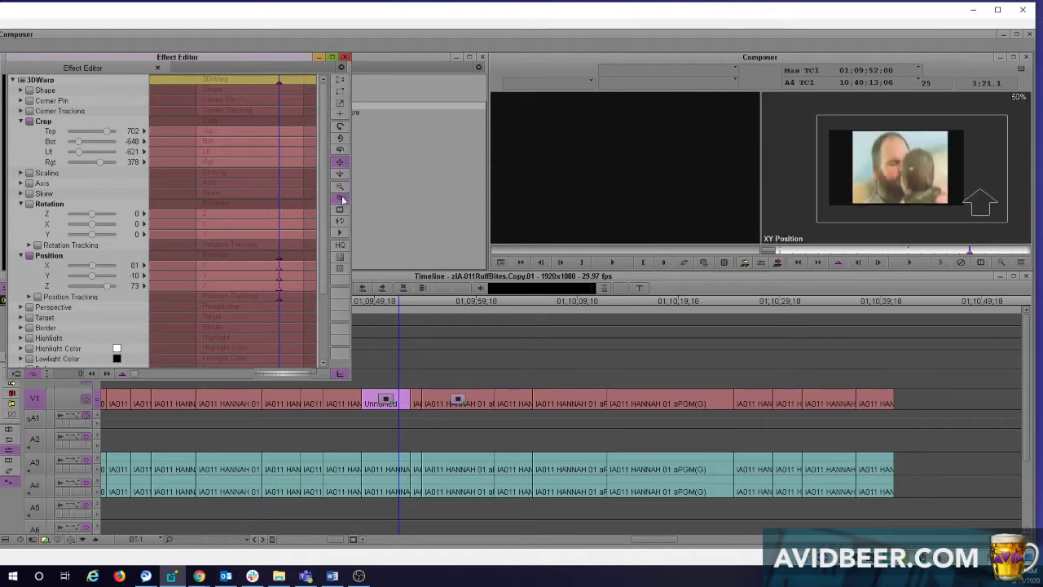
left_click(342, 198)
left_click(342, 199)
left_click(343, 189)
left_click(342, 189)
left_click(343, 189)
left_click(341, 188)
left_click(341, 189)
left_click(342, 200)
left_click(342, 201)
left_click(342, 201)
left_click(342, 200)
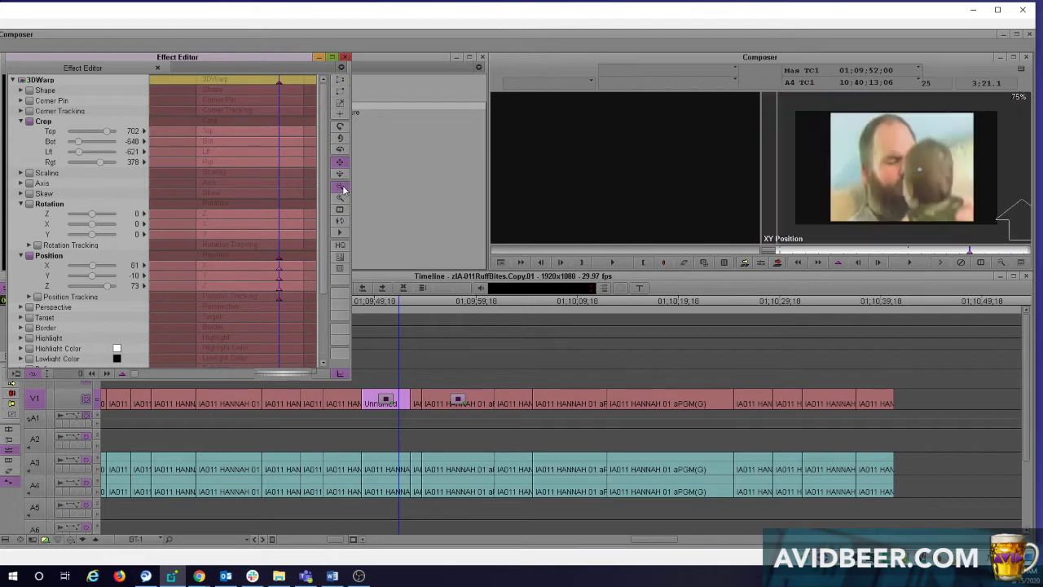
left_click(342, 188)
left_click(342, 189)
left_click(342, 200)
left_click(342, 199)
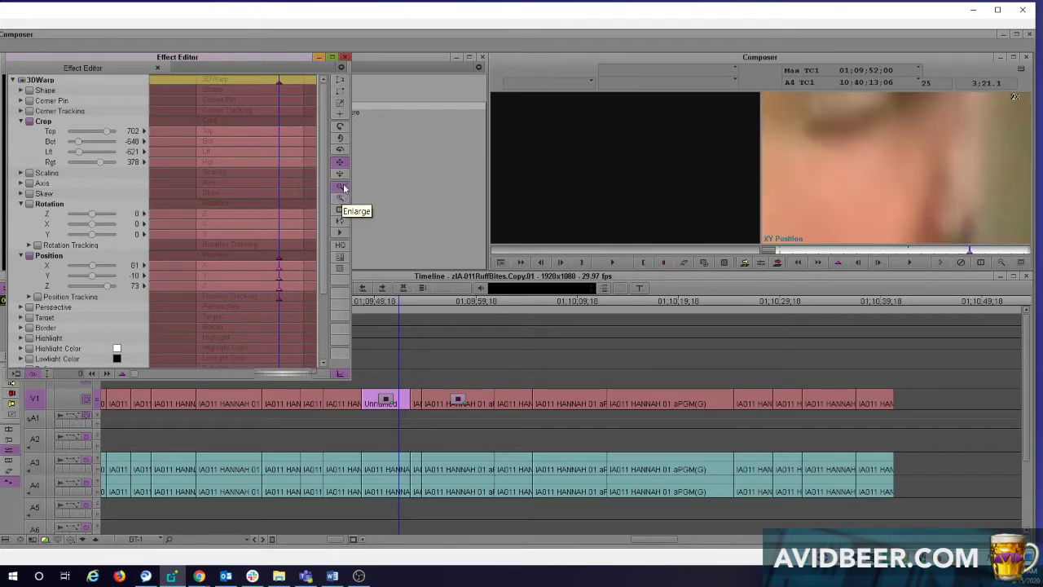
left_click(342, 188)
left_click(342, 188)
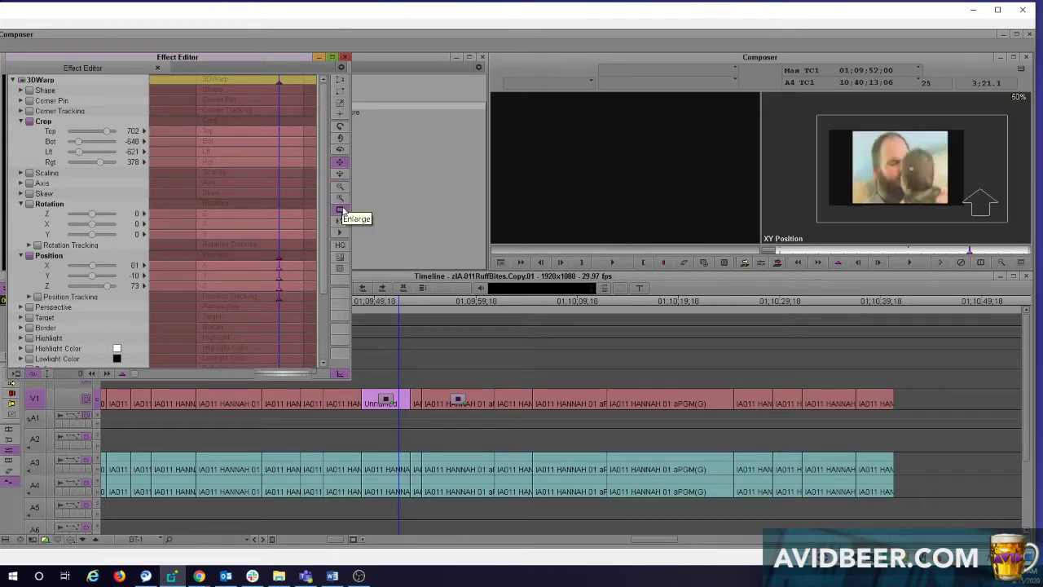
- Move the picture to position X 39 and Z 20, and compare it in the split-screen preview
left_click(341, 219)
left_click(341, 211)
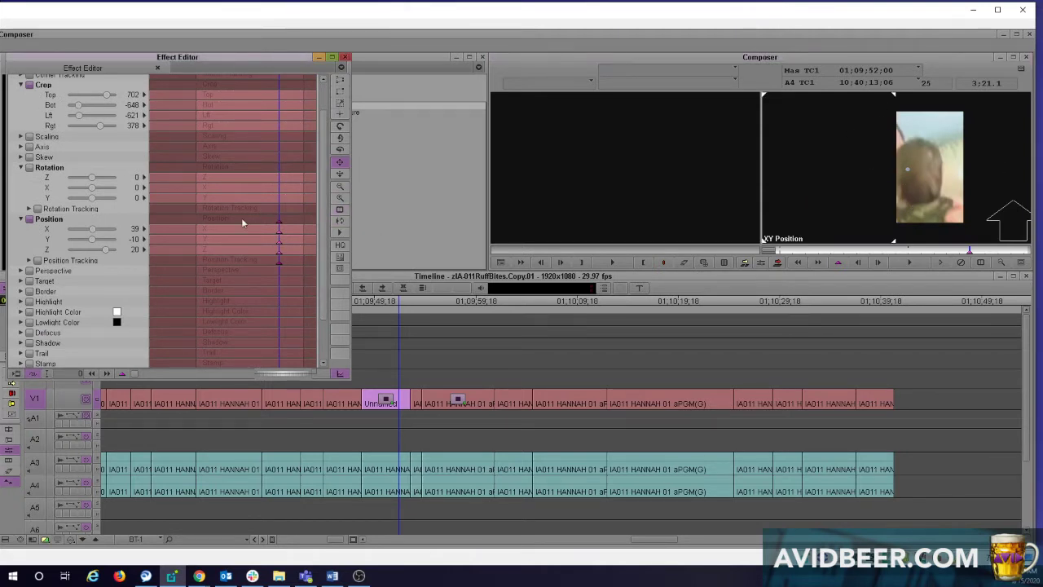
left_click(340, 211)
left_click(340, 210)
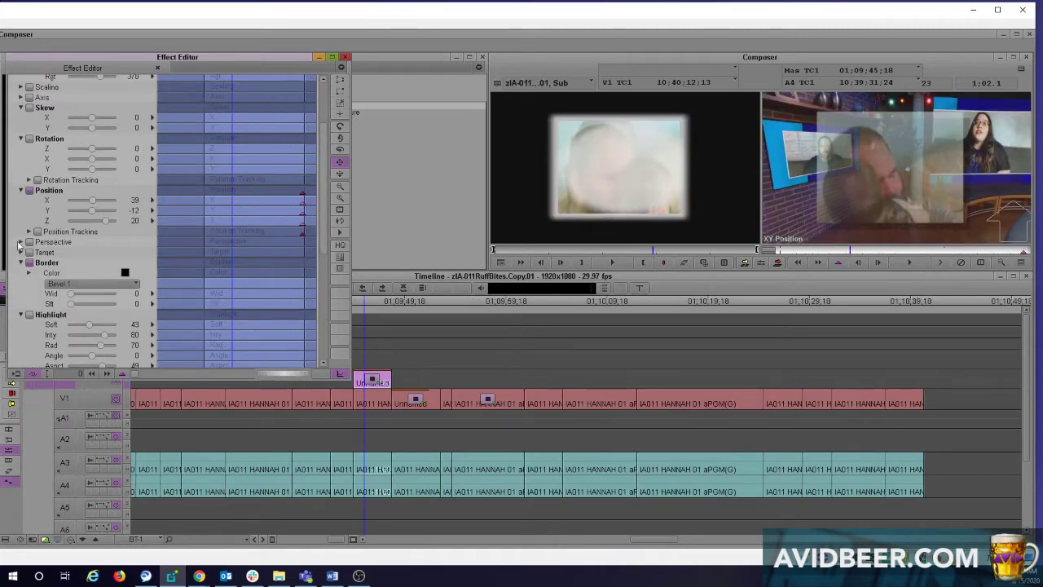
left_click(21, 252)
left_click(20, 251)
left_click_drag(325, 232, 331, 319)
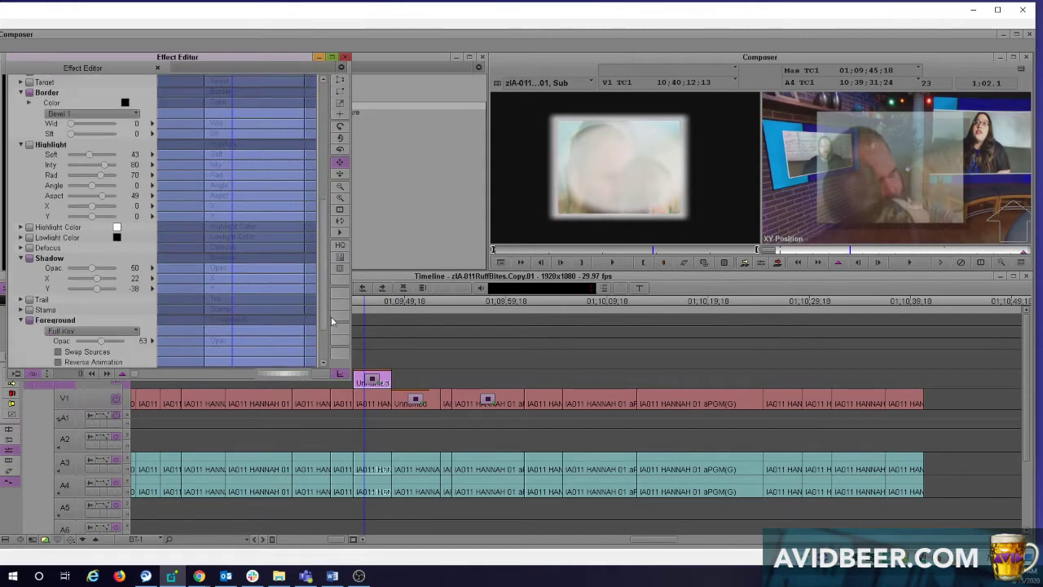
- Give the picture a Bevel 1 border with width 50 and softness 124, and set the highlight softness to 43
scroll(331, 321, "down", 3)
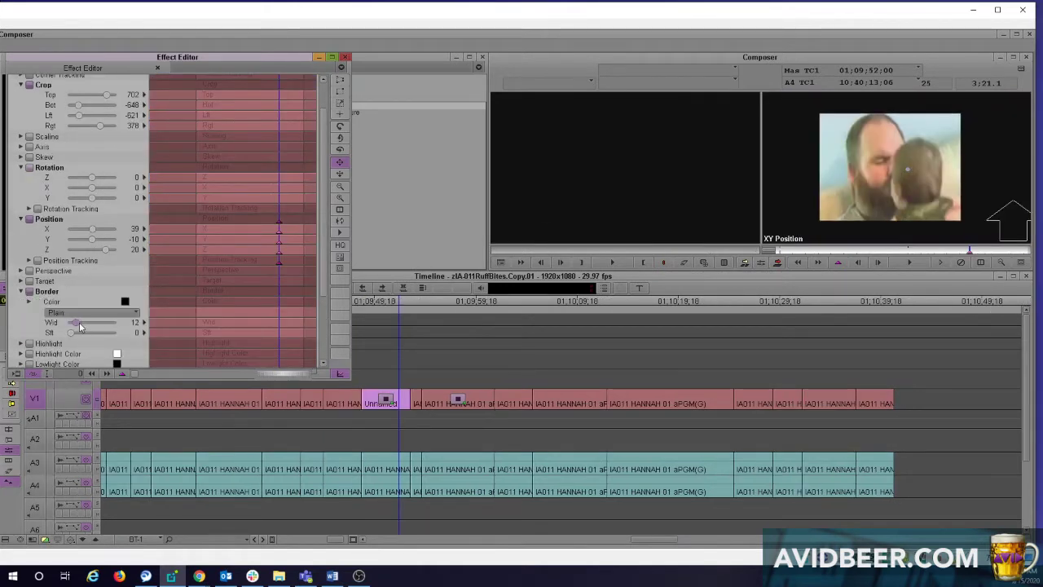
left_click_drag(79, 323, 81, 324)
left_click(128, 311)
left_click(86, 340)
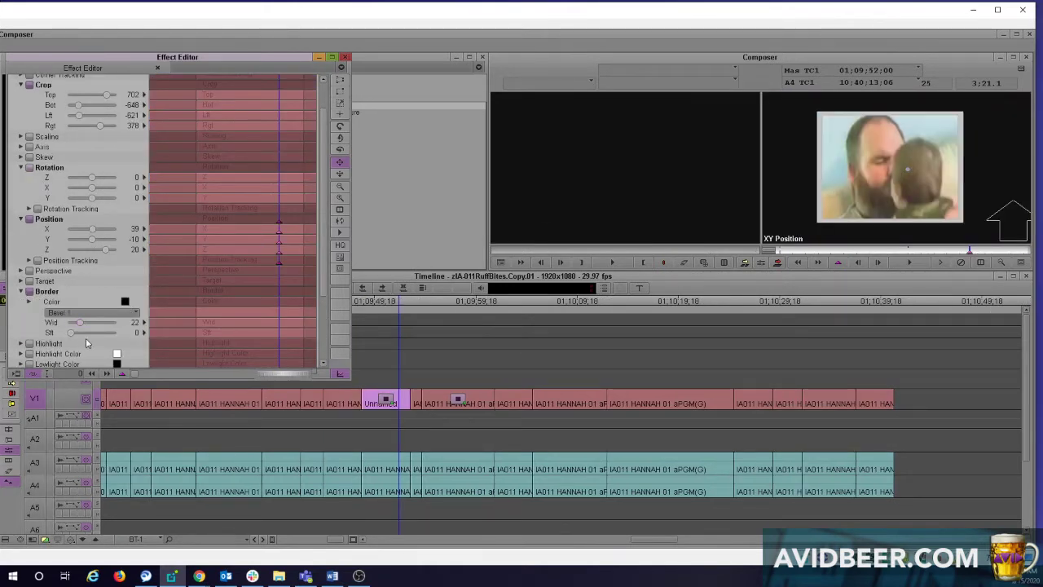
left_click(86, 340)
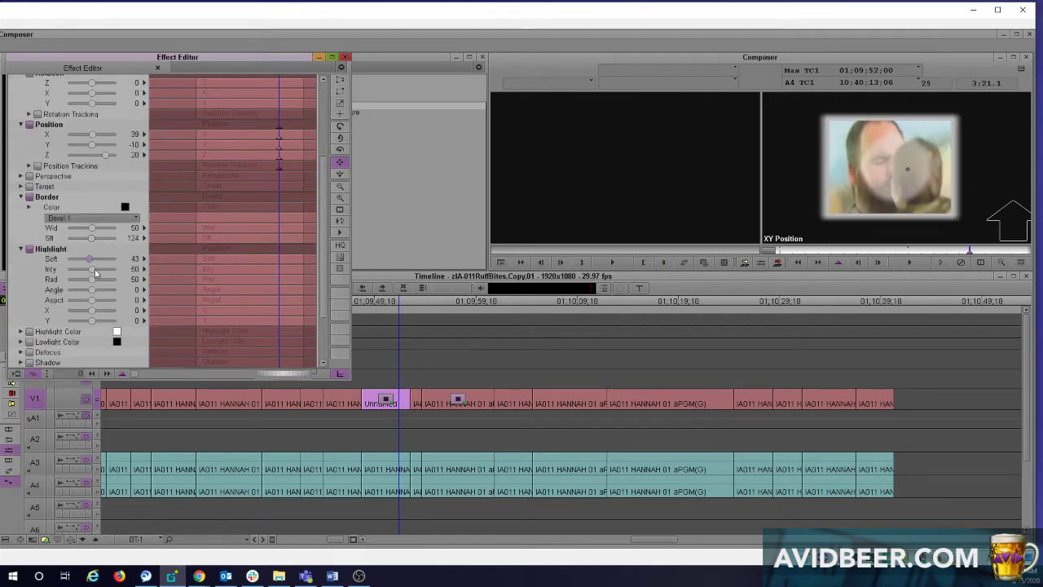
- Set the highlight's intensity to 80, its radius to 70 and its aspect to 49
left_click_drag(93, 270, 105, 270)
left_click_drag(92, 279, 101, 280)
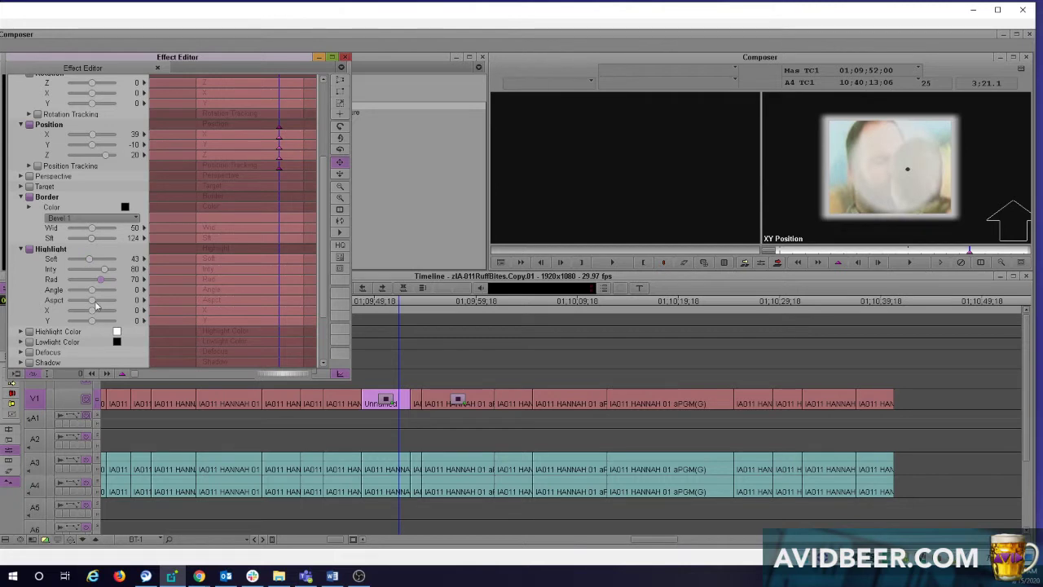
left_click_drag(93, 300, 102, 300)
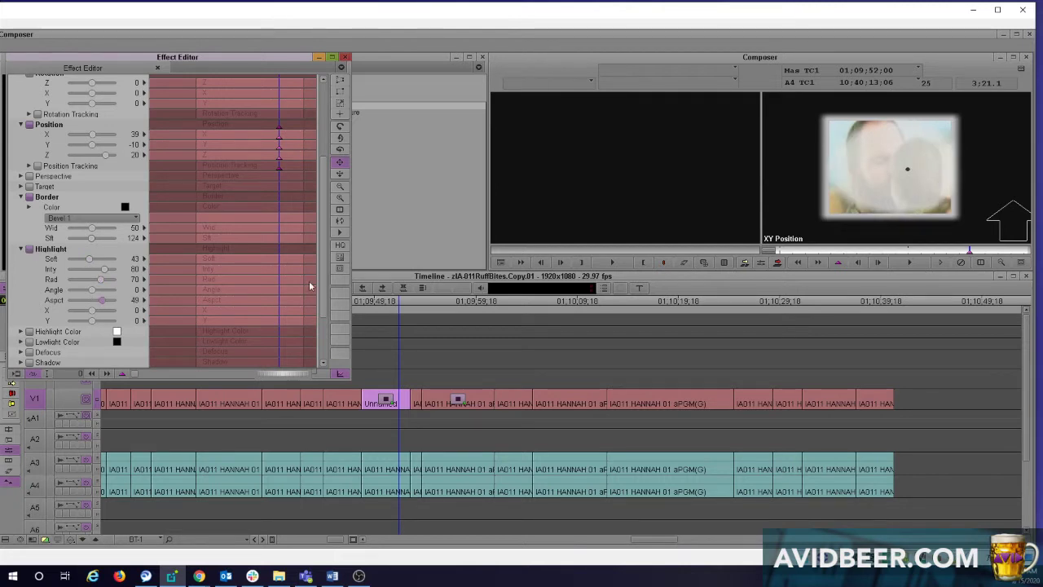
- Set the picture's shadow to opacity 61, X 50 and Y -58, and reopen its 3D Warp on V2 over the background
scroll(309, 286, "down", 3)
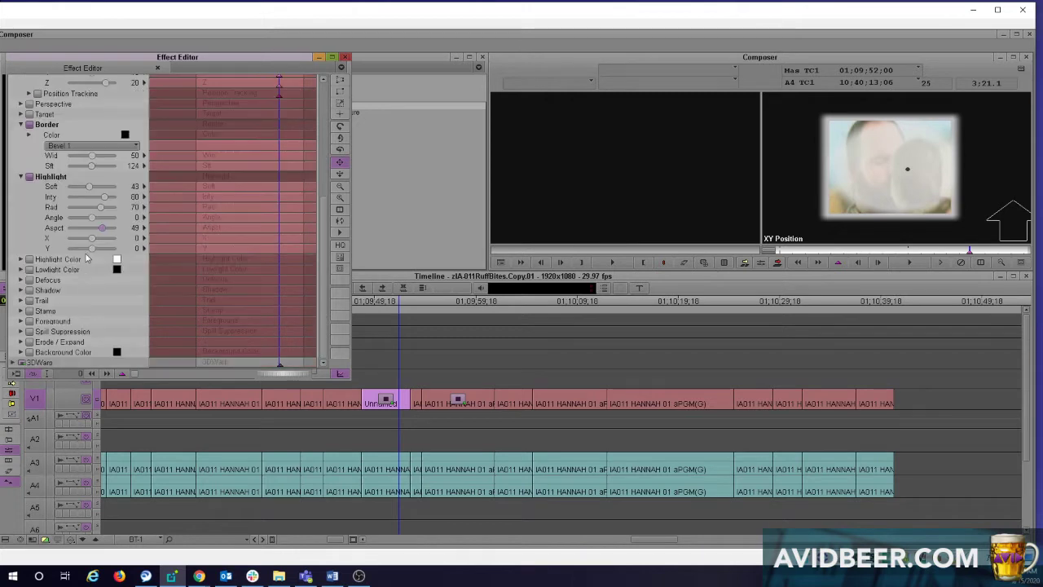
left_click(22, 290)
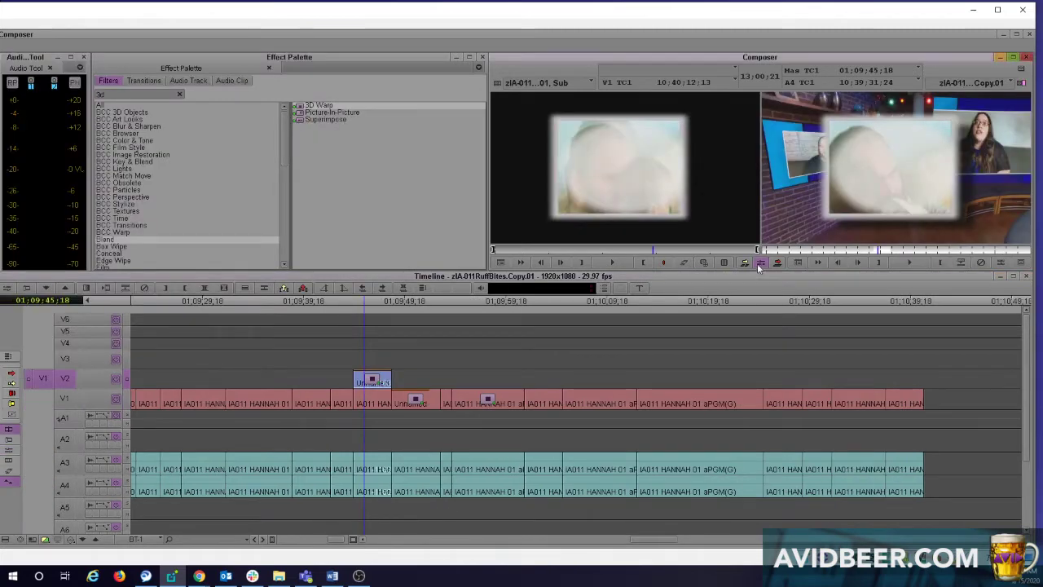
left_click(502, 262)
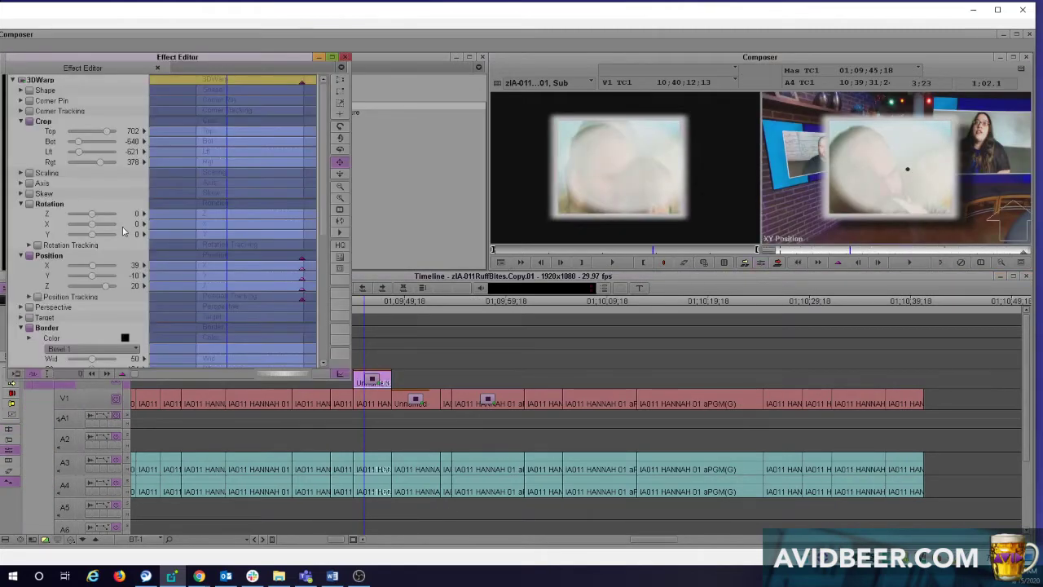
- Reduce the border's width and softness to 0 and set the shadow to opacity 50, X 22 and Y -38
left_click(91, 276)
left_click_drag(326, 273, 329, 362)
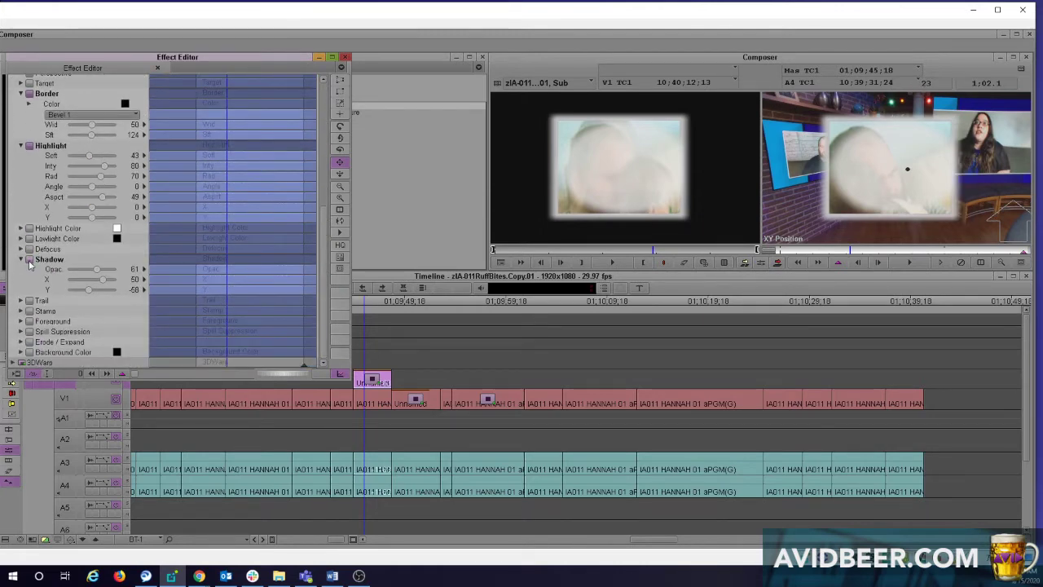
left_click(30, 260)
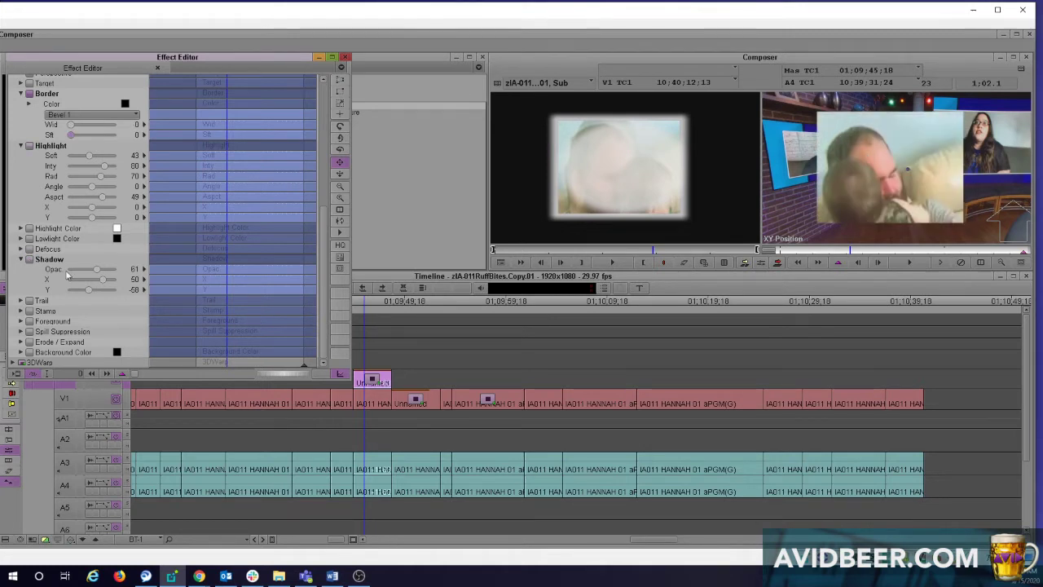
left_click(30, 259)
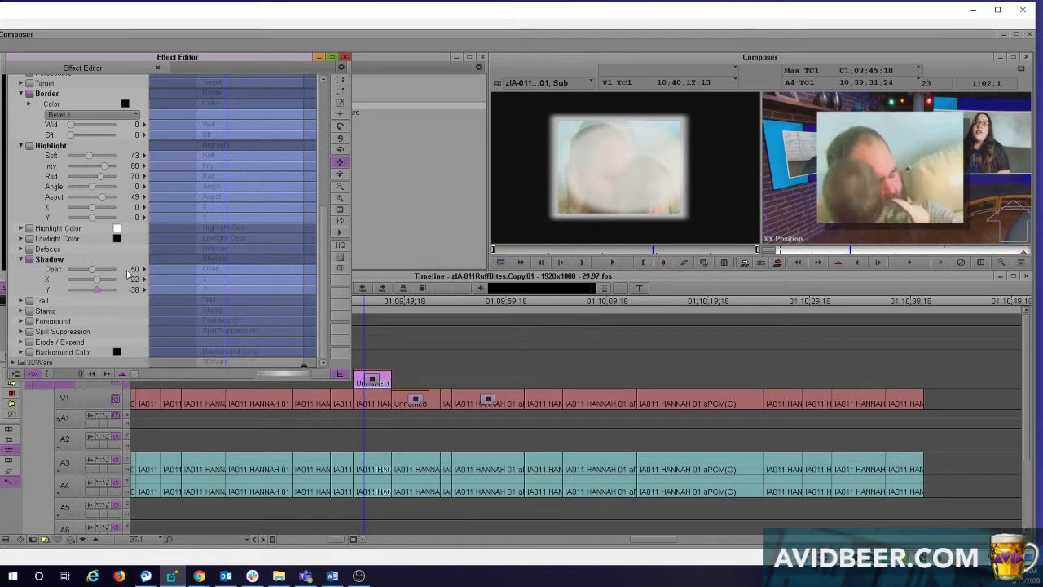
- Lower the 3D Warp's foreground opacity to 53 and open its Skew parameters
left_click(20, 321)
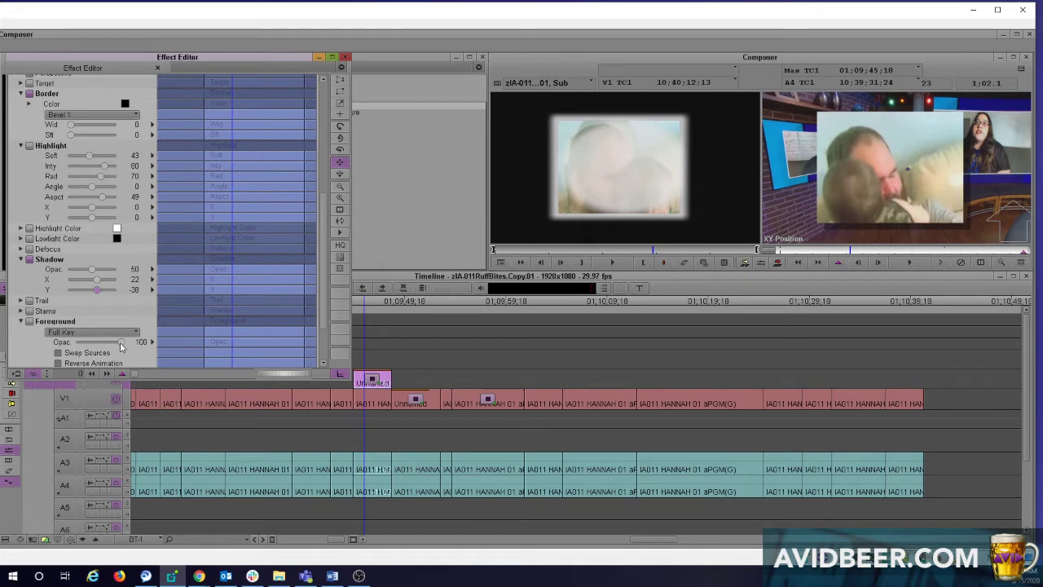
left_click_drag(120, 346, 88, 343)
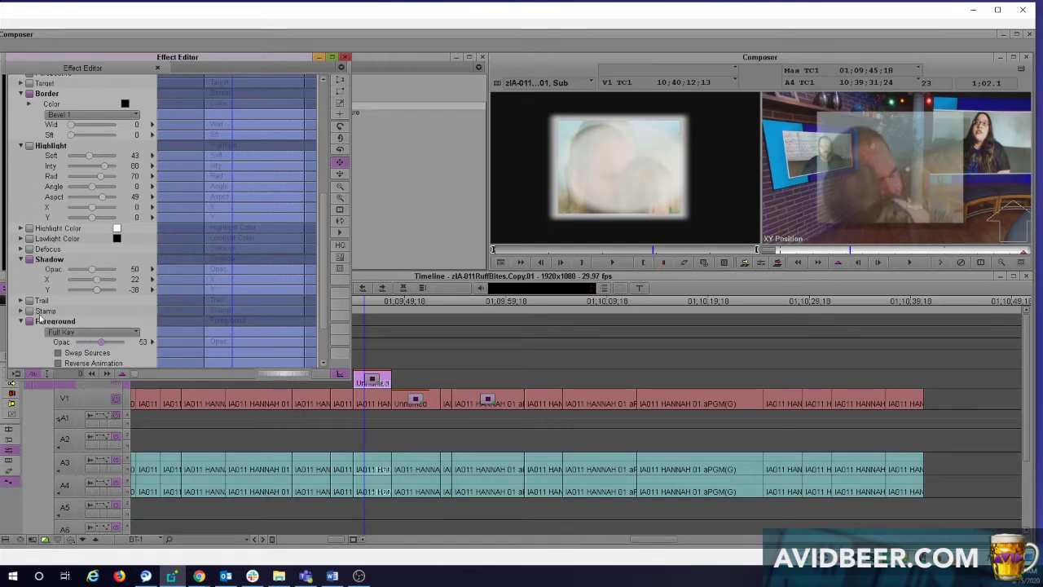
scroll(316, 230, "up", 2)
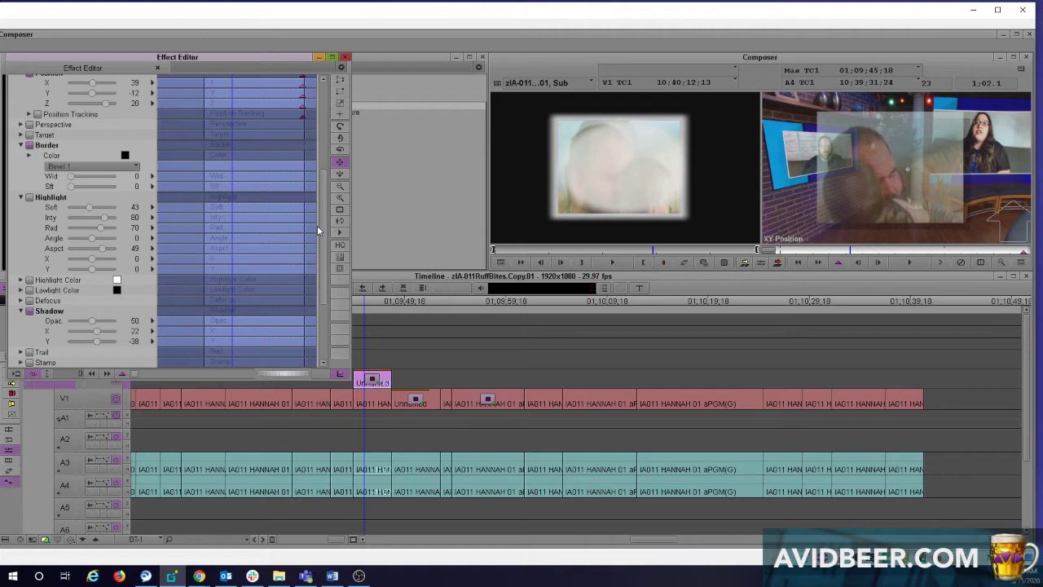
scroll(310, 149, "up", 6)
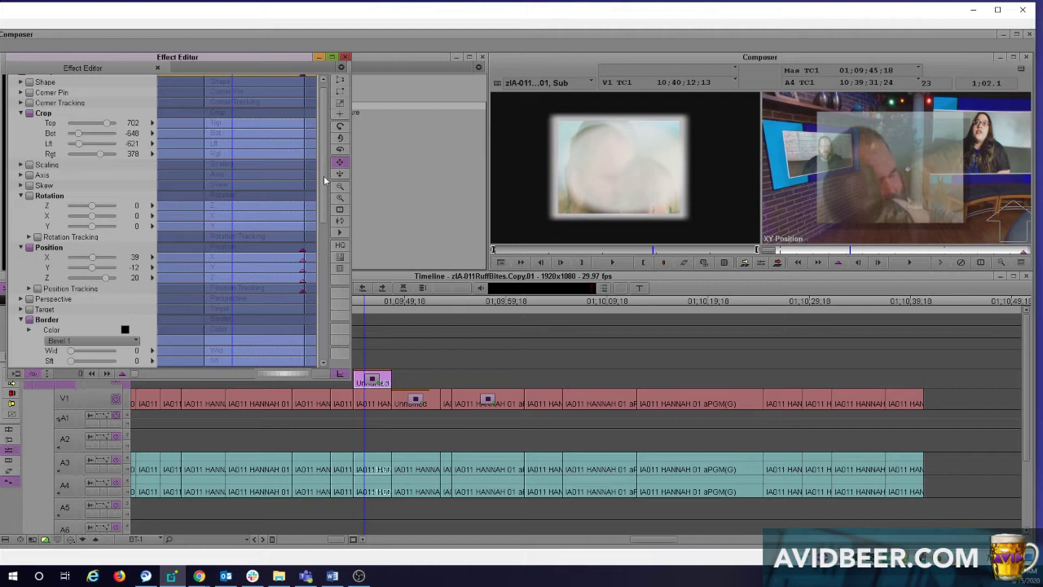
scroll(304, 155, "up", 1)
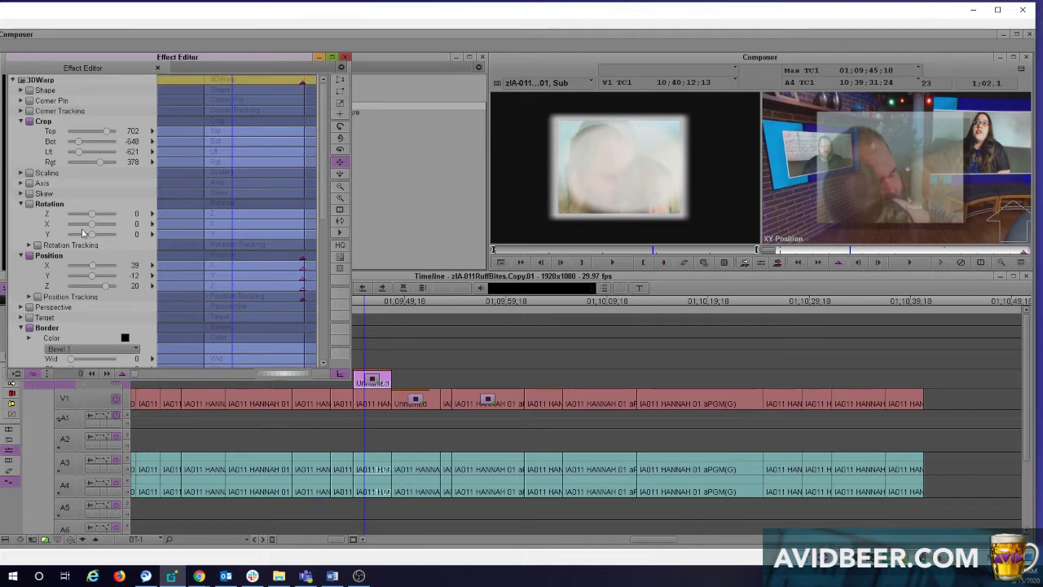
left_click(22, 193)
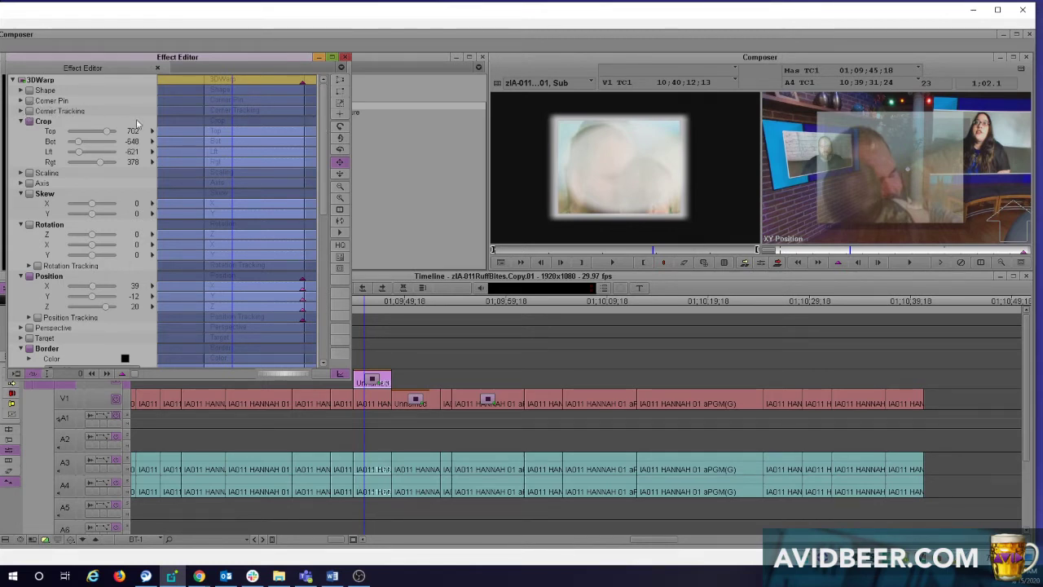
left_click(892, 160)
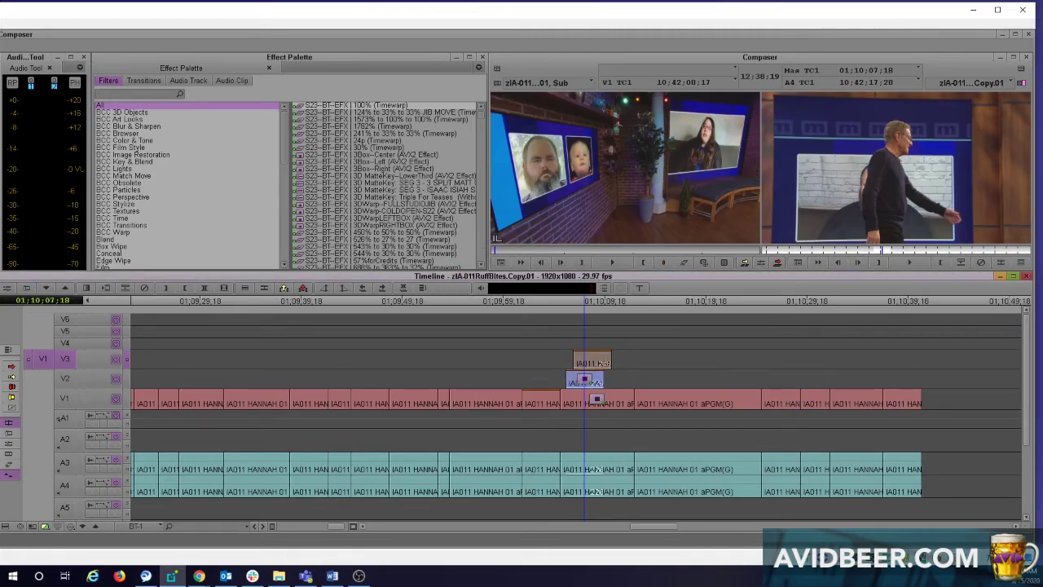
- Apply the 3Box-Right effect preset to the V3 clip of the split-screen section and enter effect mode on it
left_click_drag(299, 161, 598, 360)
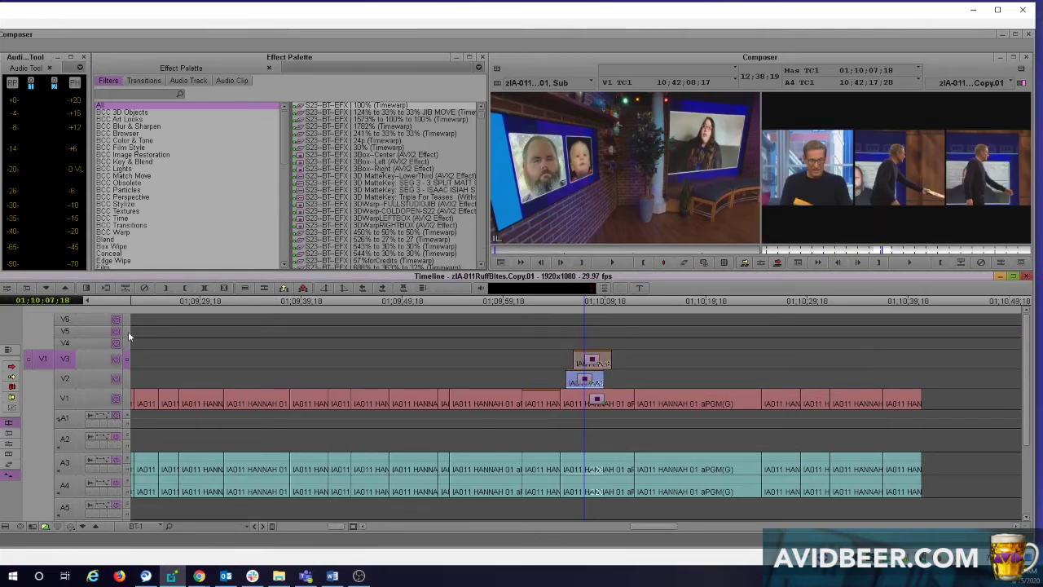
left_click_drag(569, 408, 578, 402)
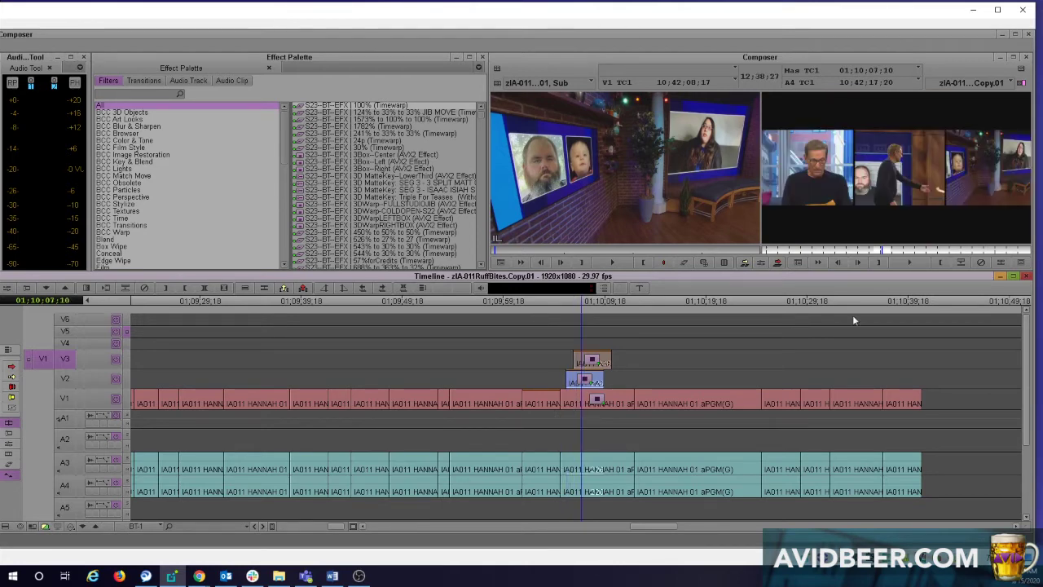
key("shift+F10")
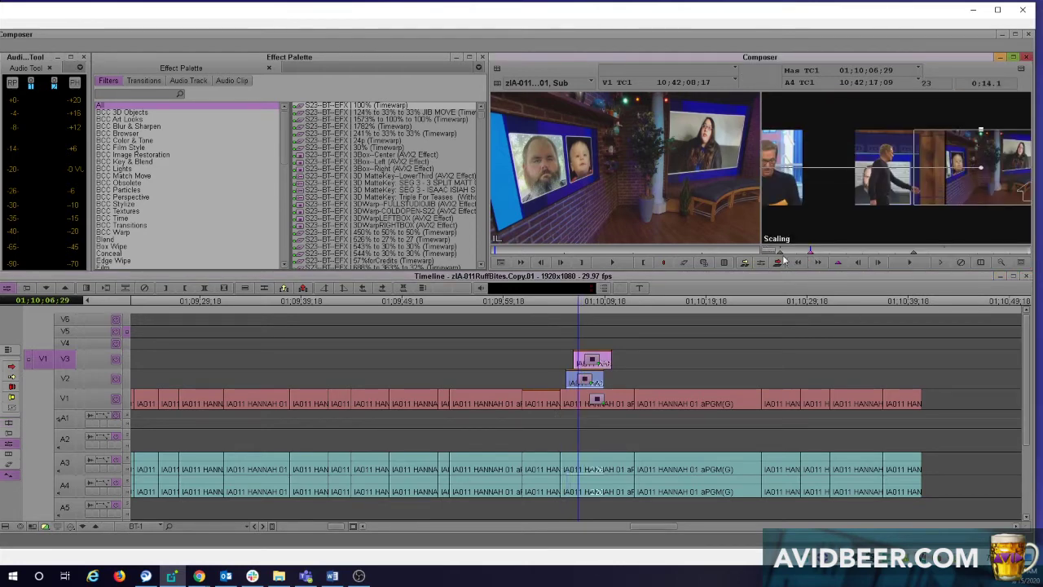
- Check the V3 box's movement at its keyframes and between them, and inspect the box effect on the V1 clip
left_click(782, 252)
left_click(794, 262)
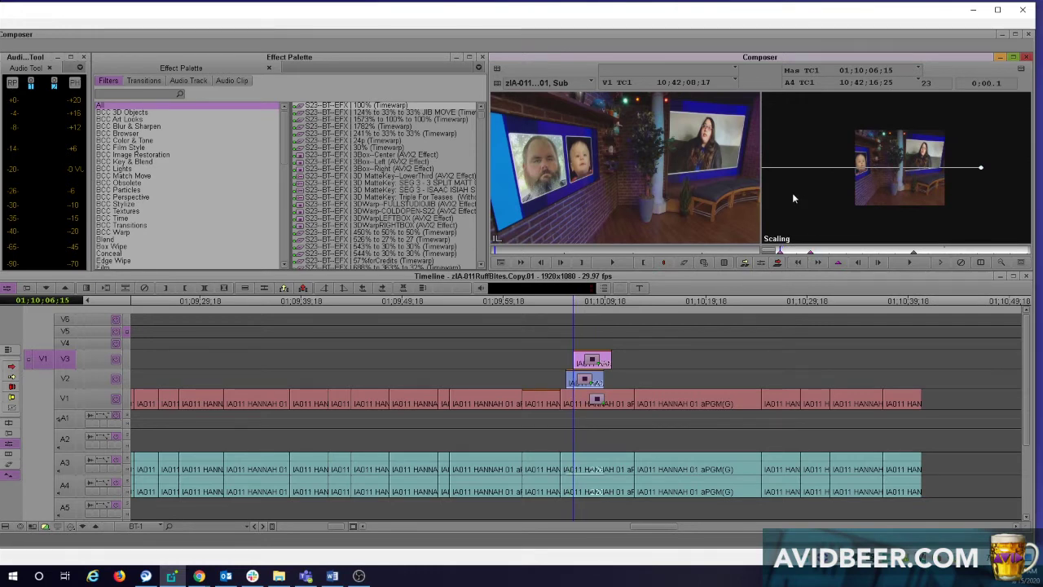
left_click(913, 253)
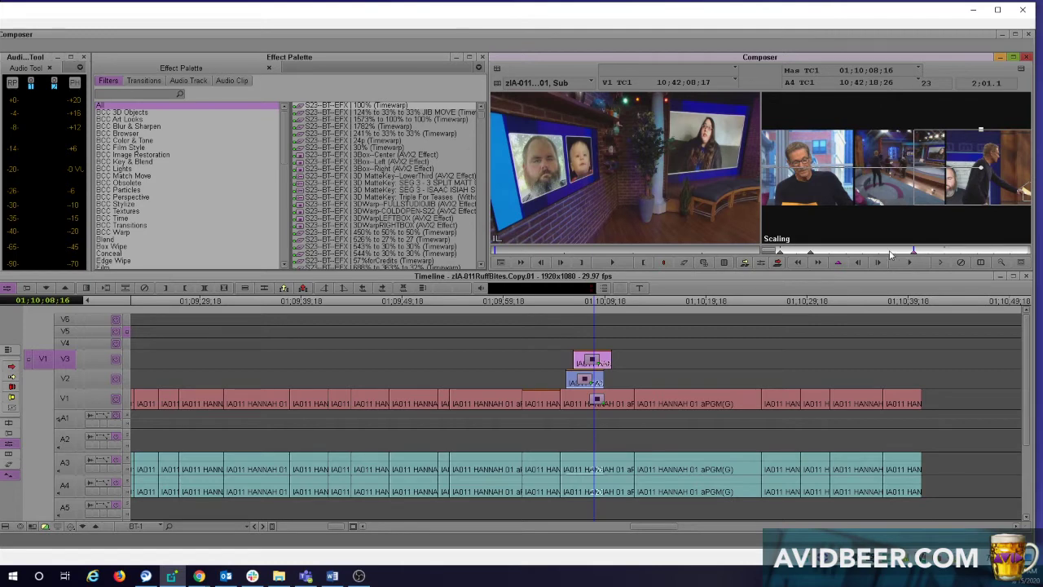
left_click(781, 252)
left_click_drag(810, 251, 900, 251)
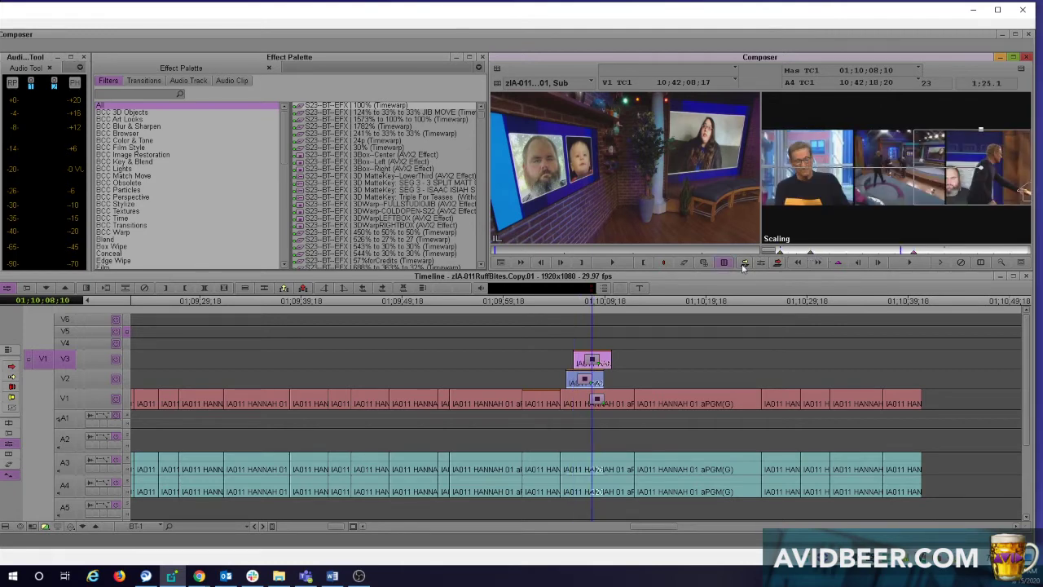
left_click(841, 251)
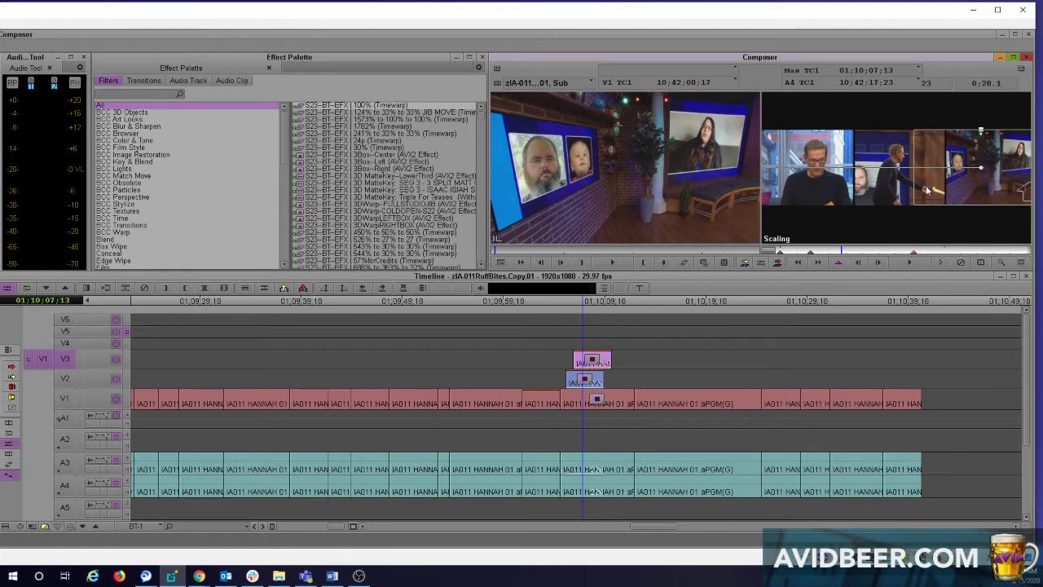
left_click(566, 402)
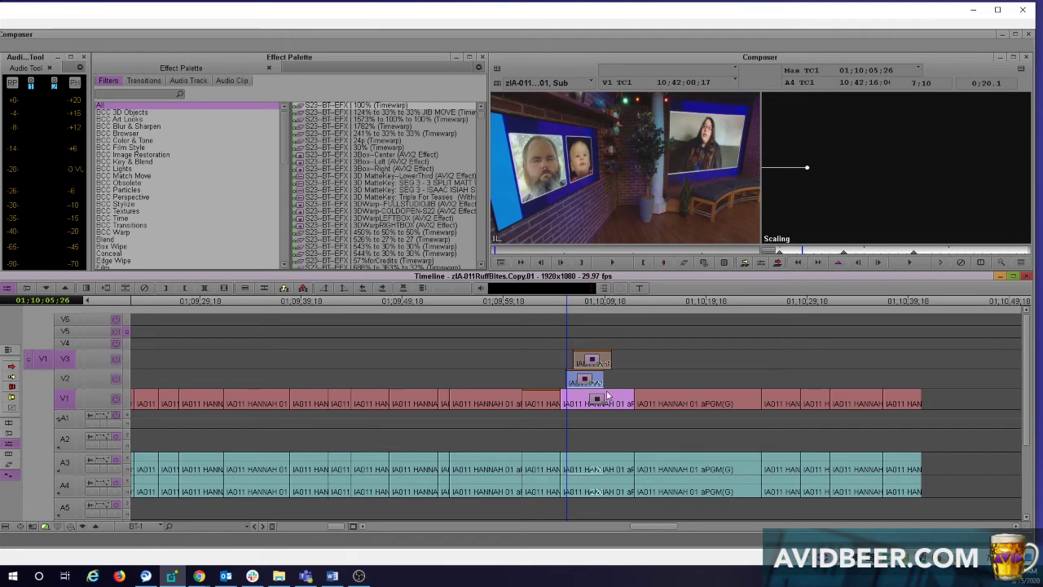
- Apply a saved effect preset to the long V1 clip following the three-box section and view its end in effect mode
left_click(680, 378)
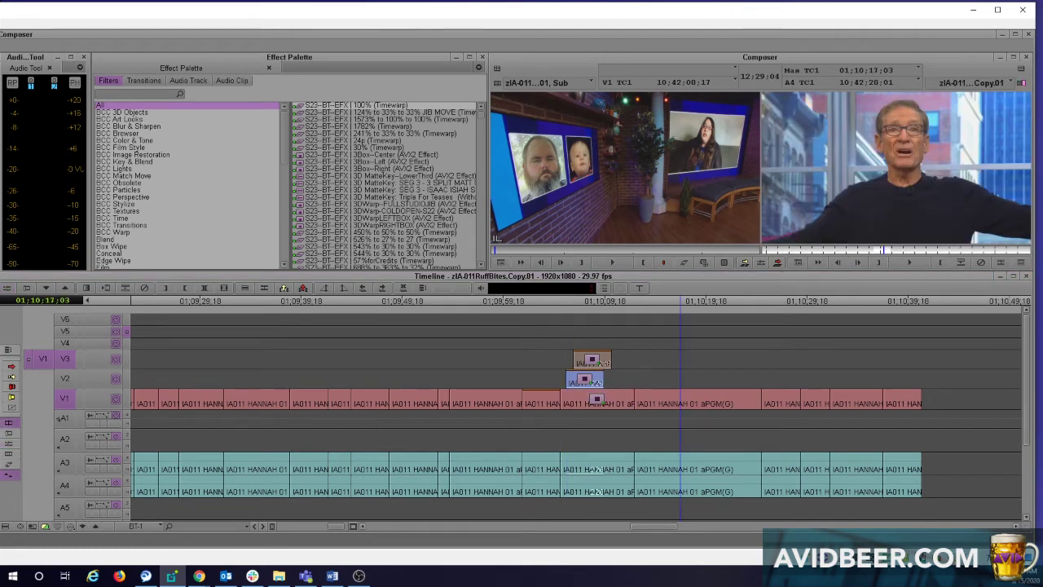
left_click_drag(249, 221, 706, 418)
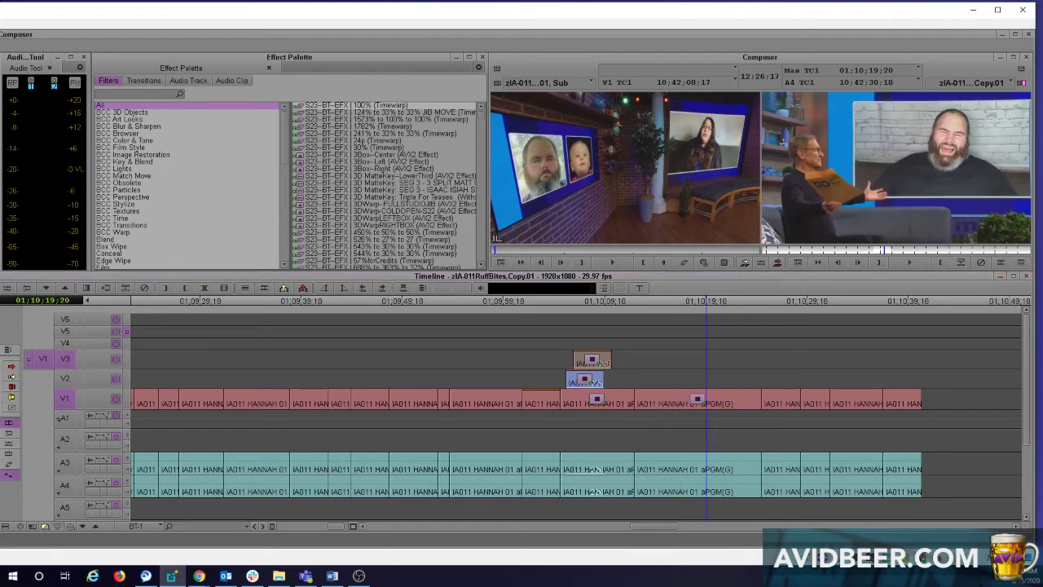
left_click(6, 288)
left_click(1025, 251)
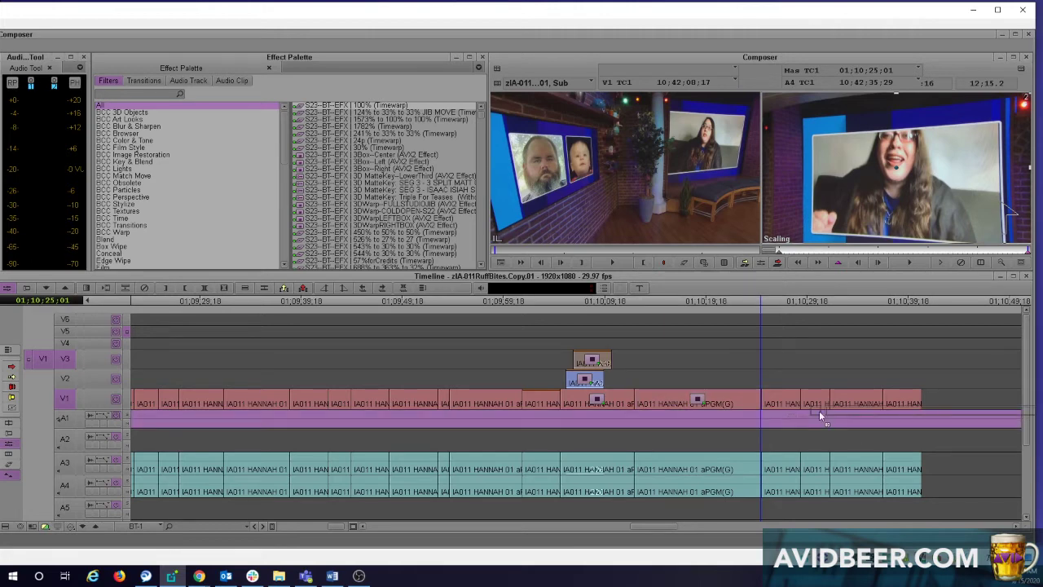
- Try the effect on the following V1 clip, playing it back before removing it
left_click(772, 407)
left_click(765, 415)
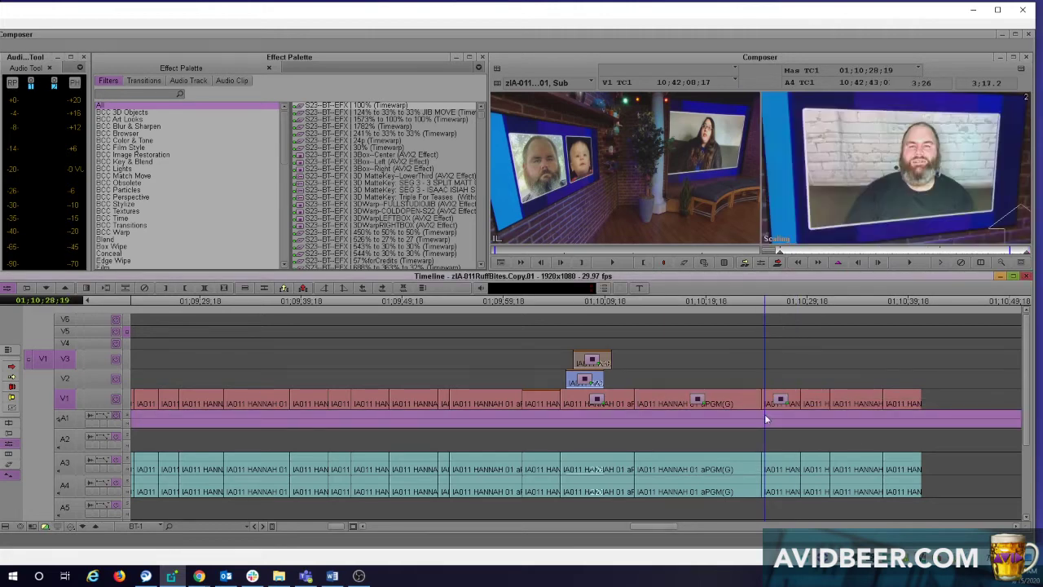
key("space")
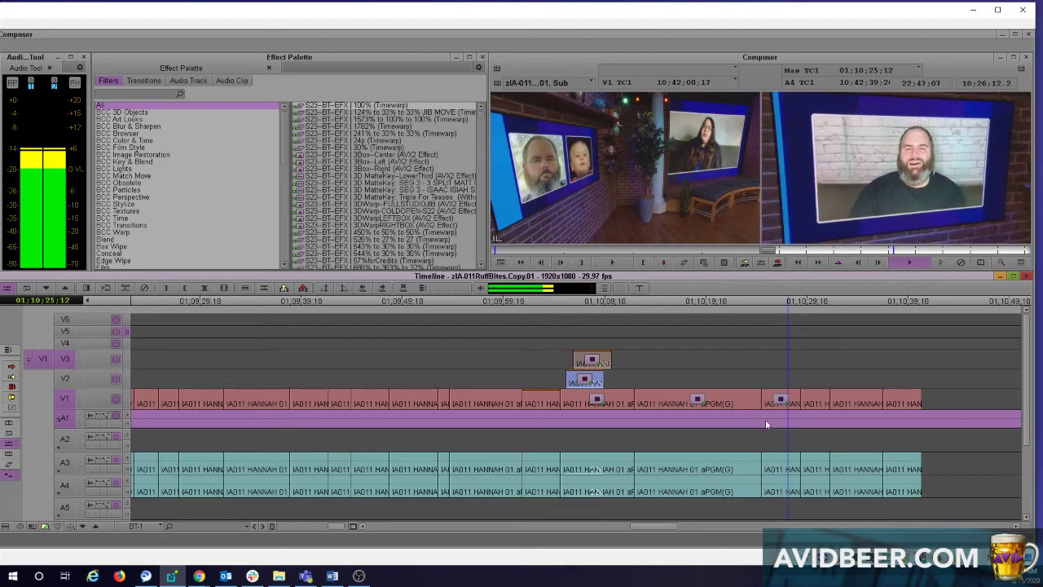
left_click(765, 418)
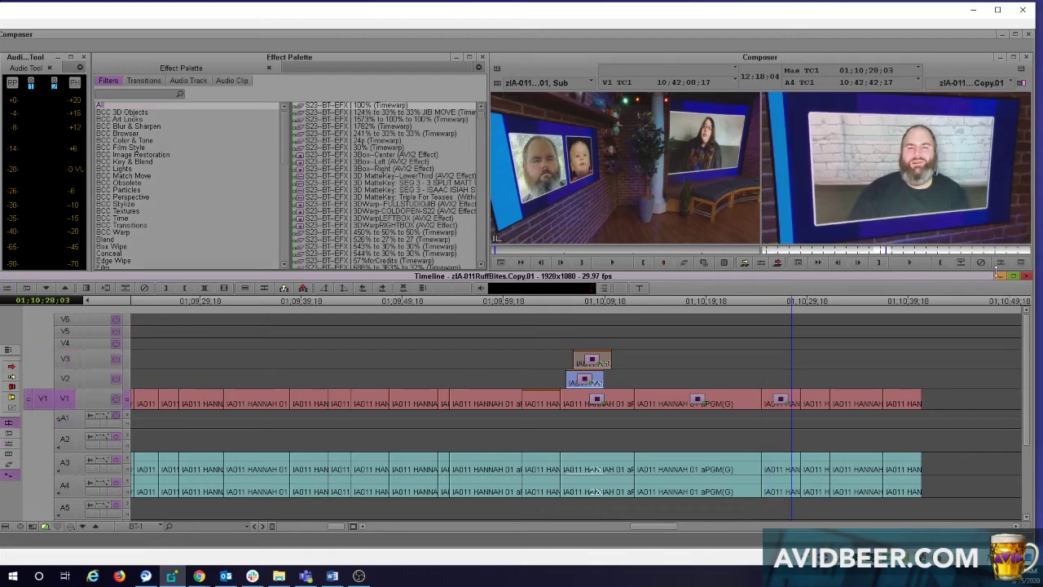
left_click(981, 262)
- Return to the three-box section and review it from the start of its V1 clip through its end
key("ctrl+8")
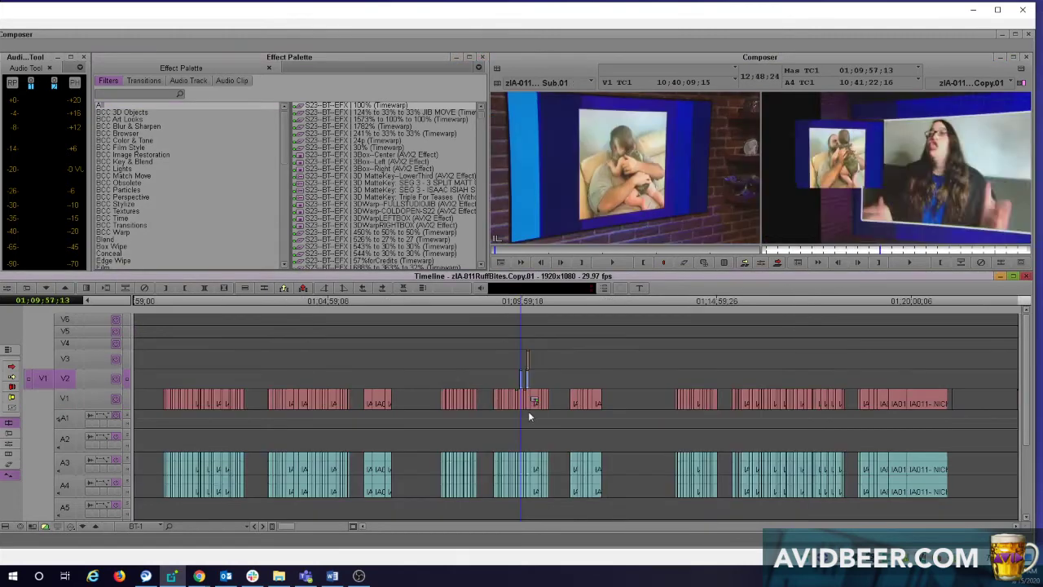
left_click(526, 410)
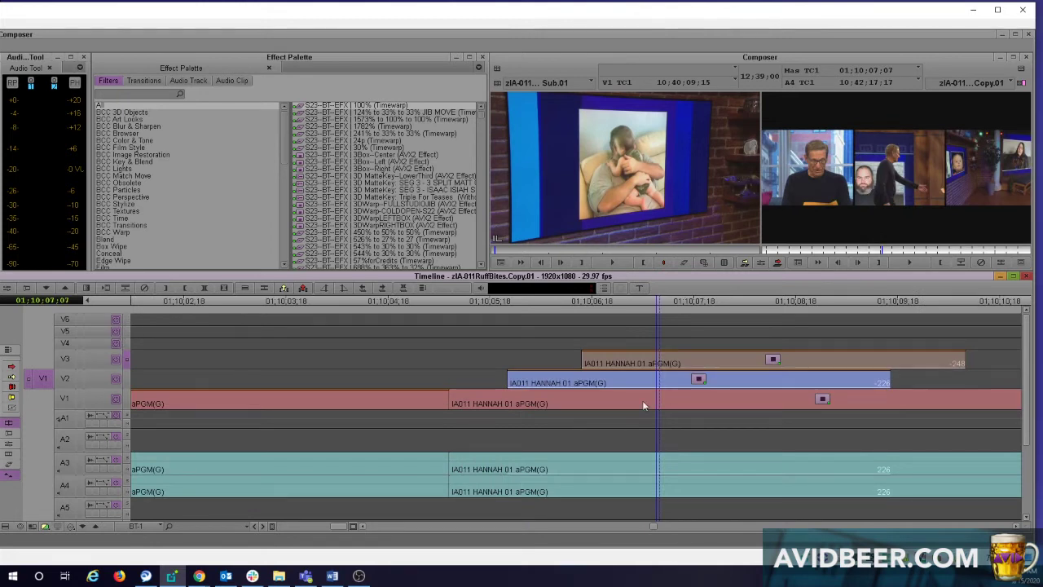
left_click(463, 413)
key("space")
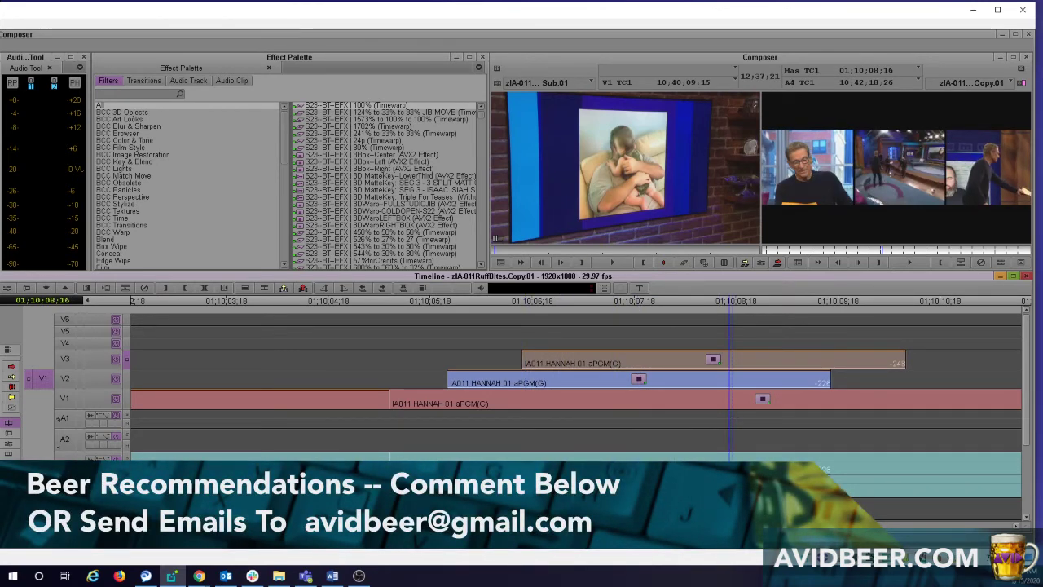
key("h")
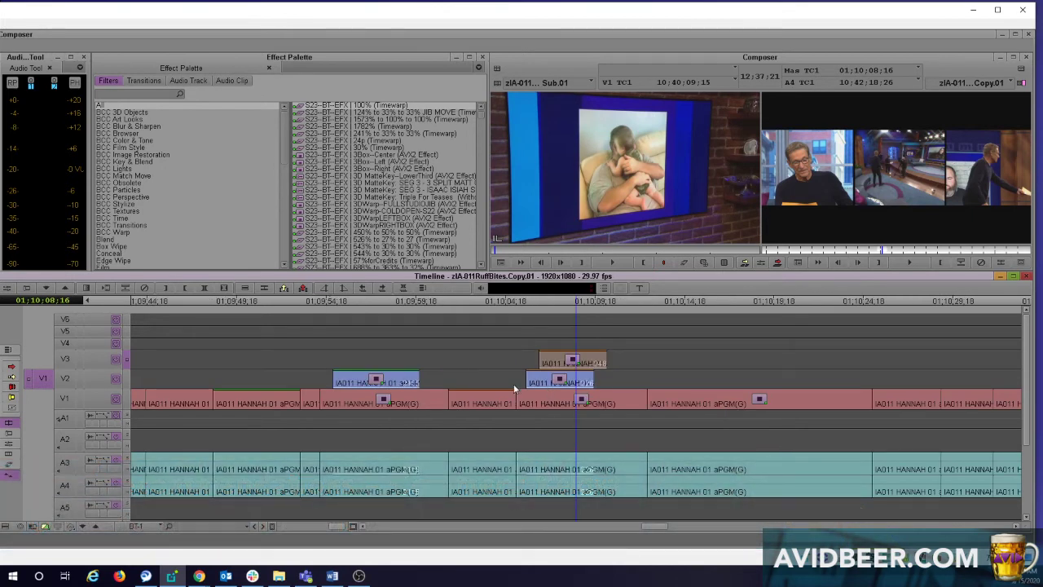
left_click_drag(586, 421, 622, 411)
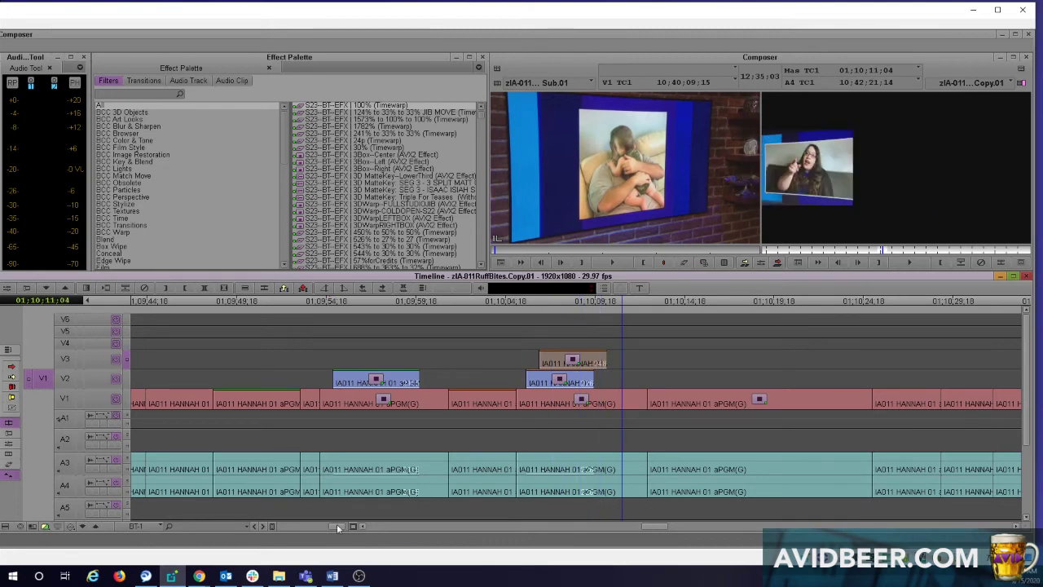
left_click_drag(336, 527, 319, 527)
left_click(568, 414)
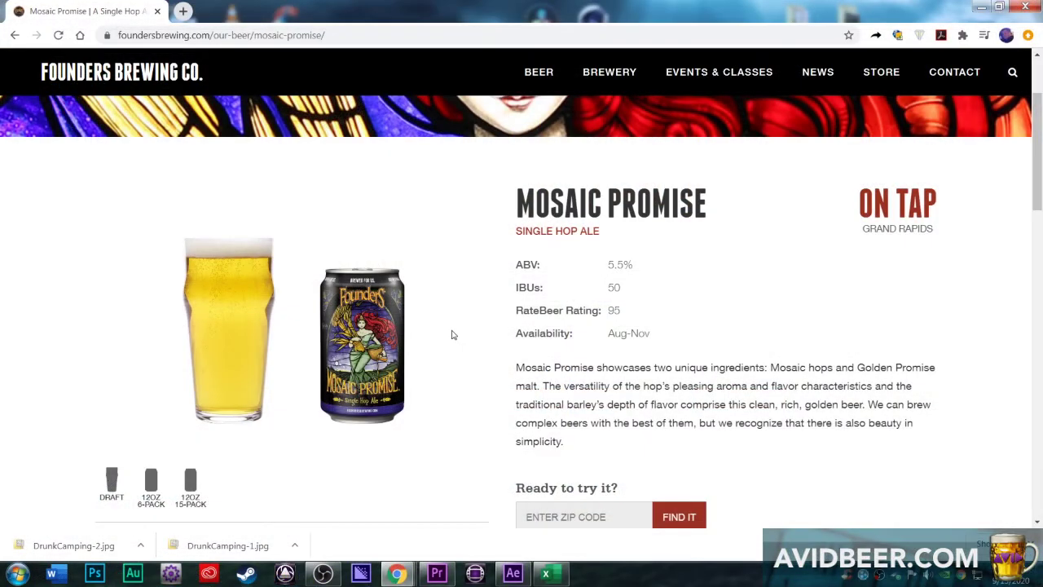
- Look over the Mosaic Promise beer page on the Founders Brewing site in the web browser
scroll(503, 316, "down", 3)
scroll(298, 392, "up", 1)
scroll(192, 444, "down", 1)
scroll(195, 440, "up", 2)
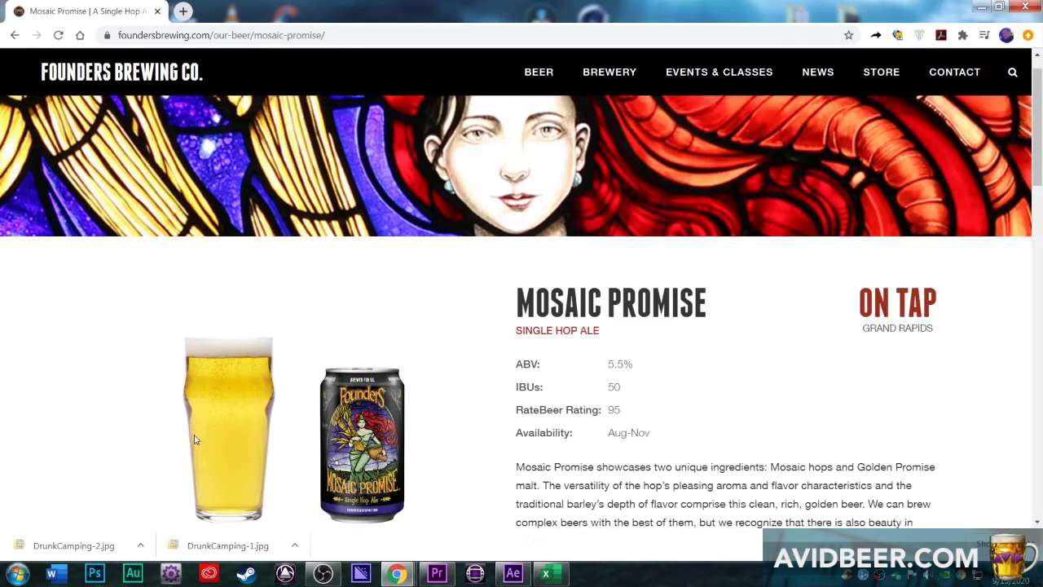
scroll(193, 440, "down", 2)
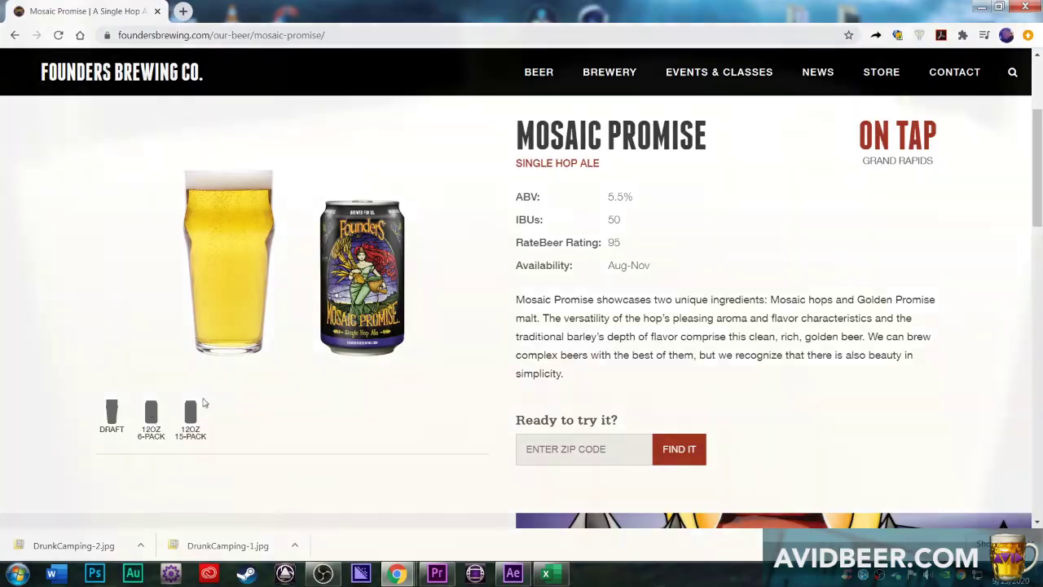